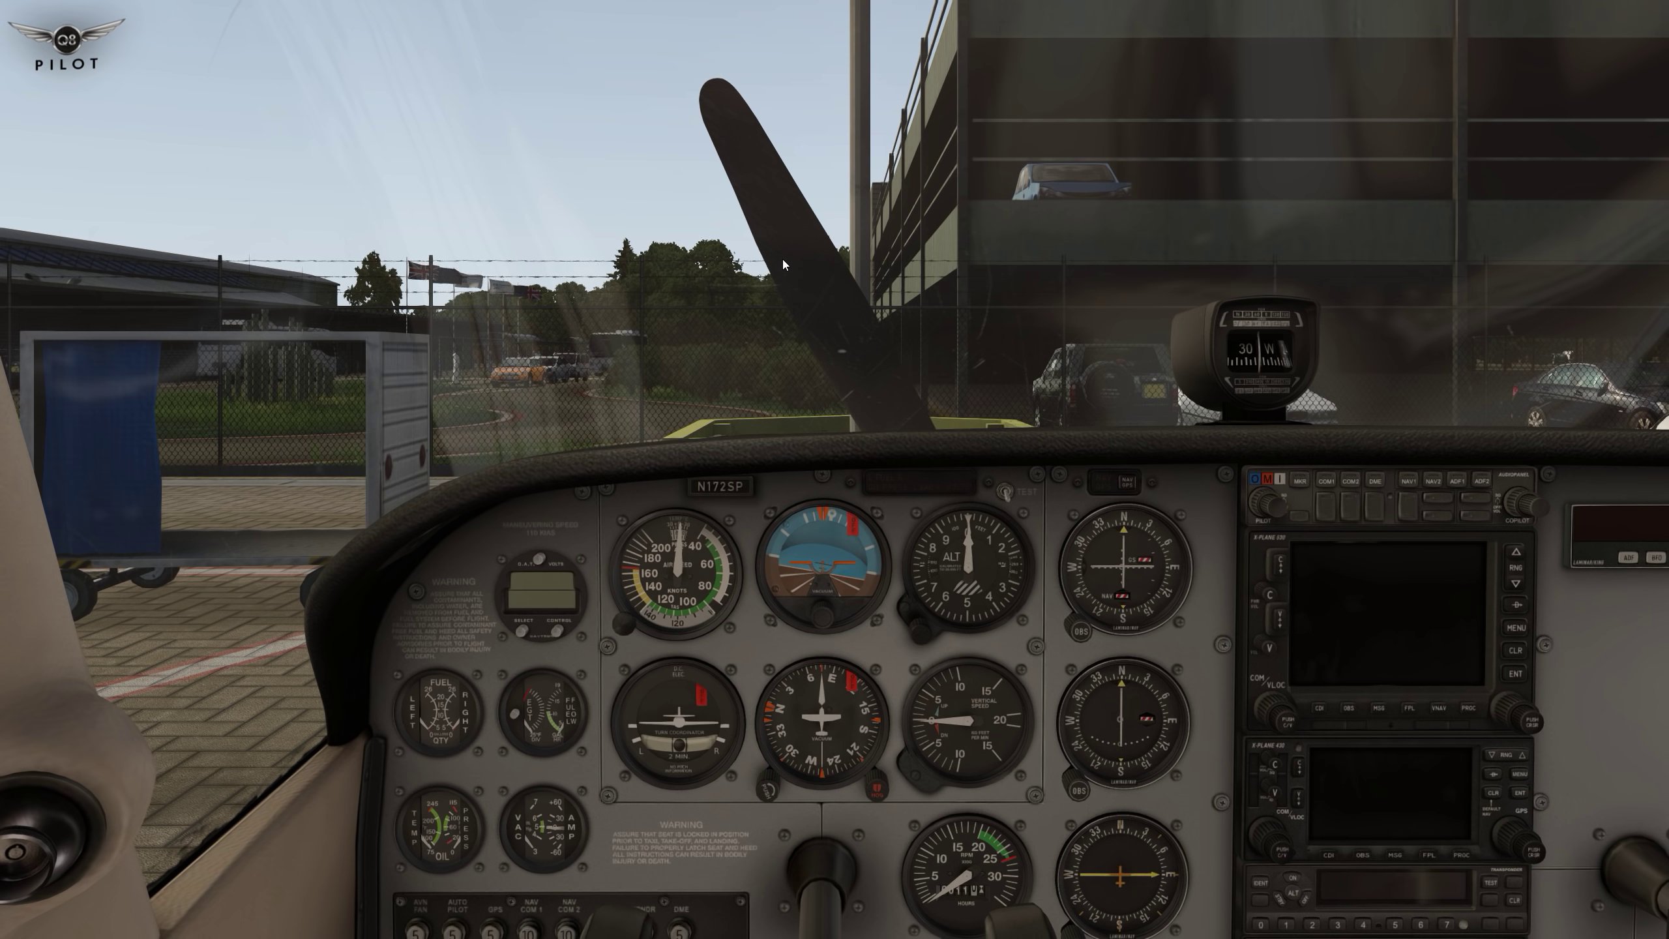
Step: Open and close the X-Camera control panel, then look around the cockpit
{"action": "key", "text": "shift+F8"}
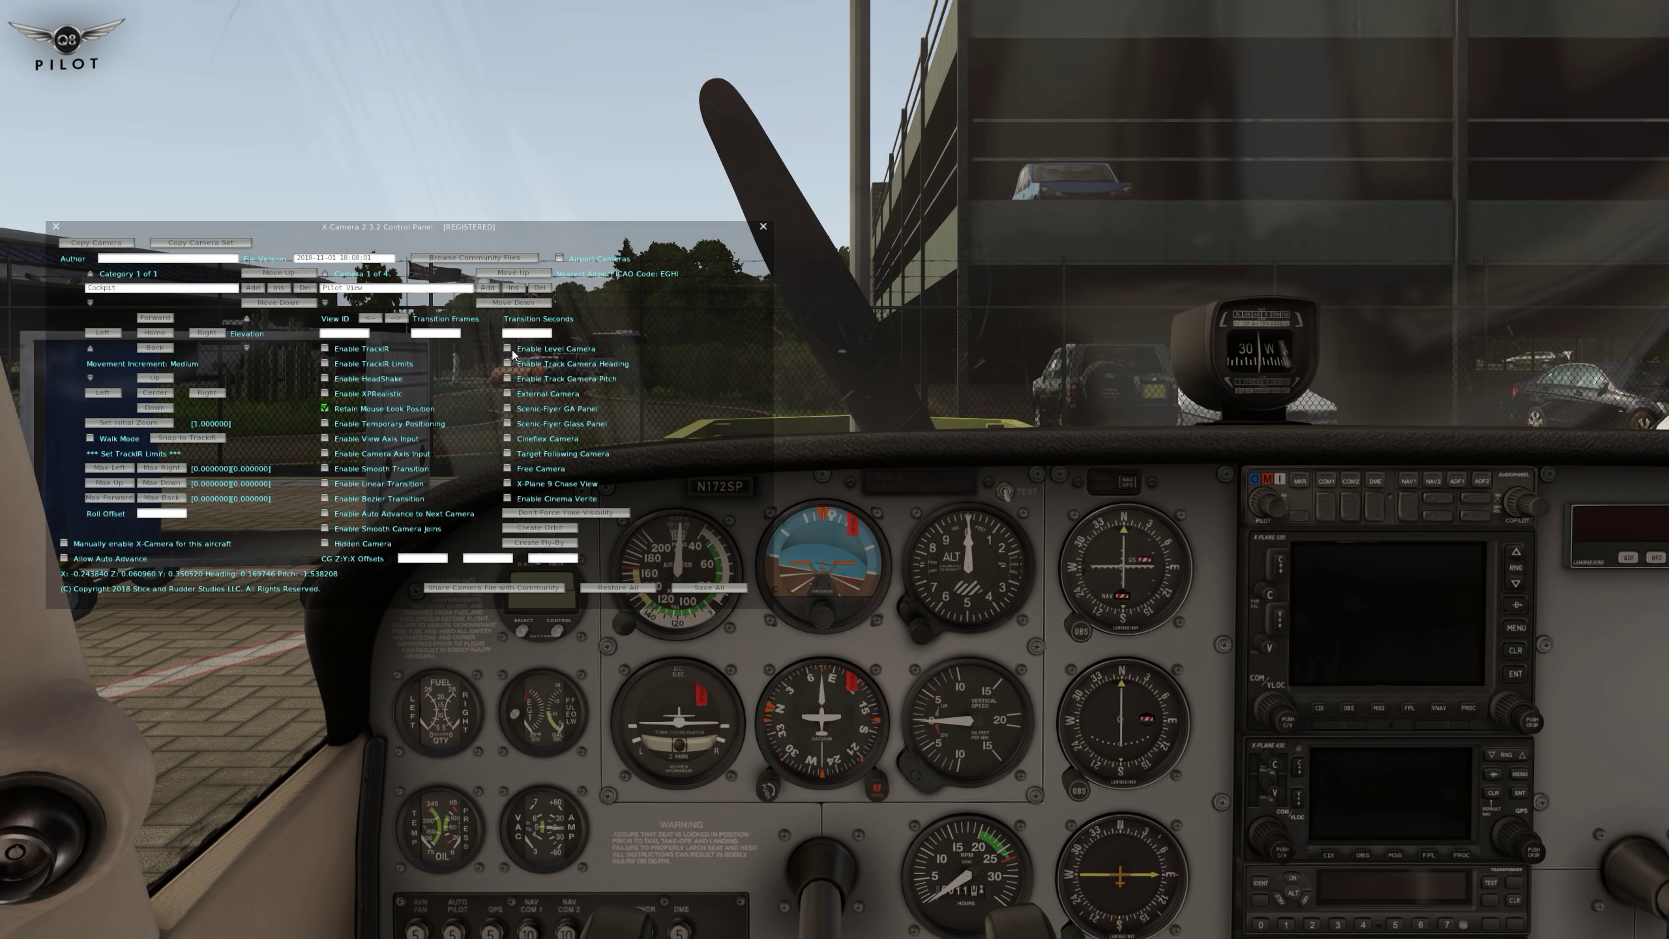
{"action": "key", "text": "F8"}
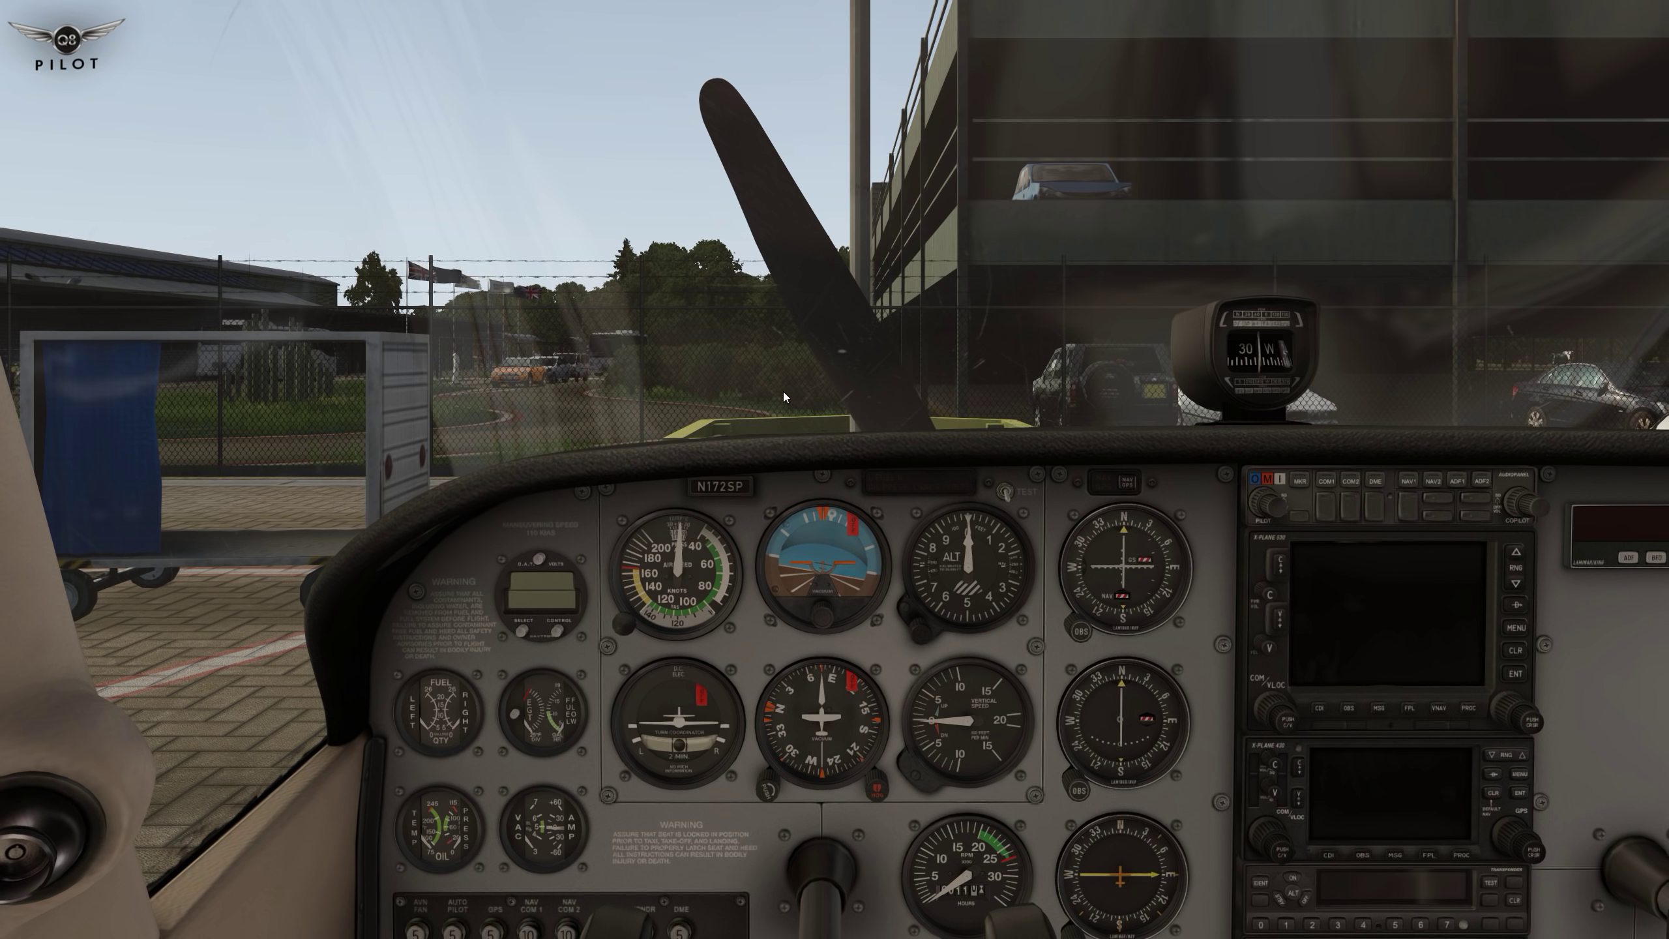
{"action": "right_click", "coordinate": [790, 490]}
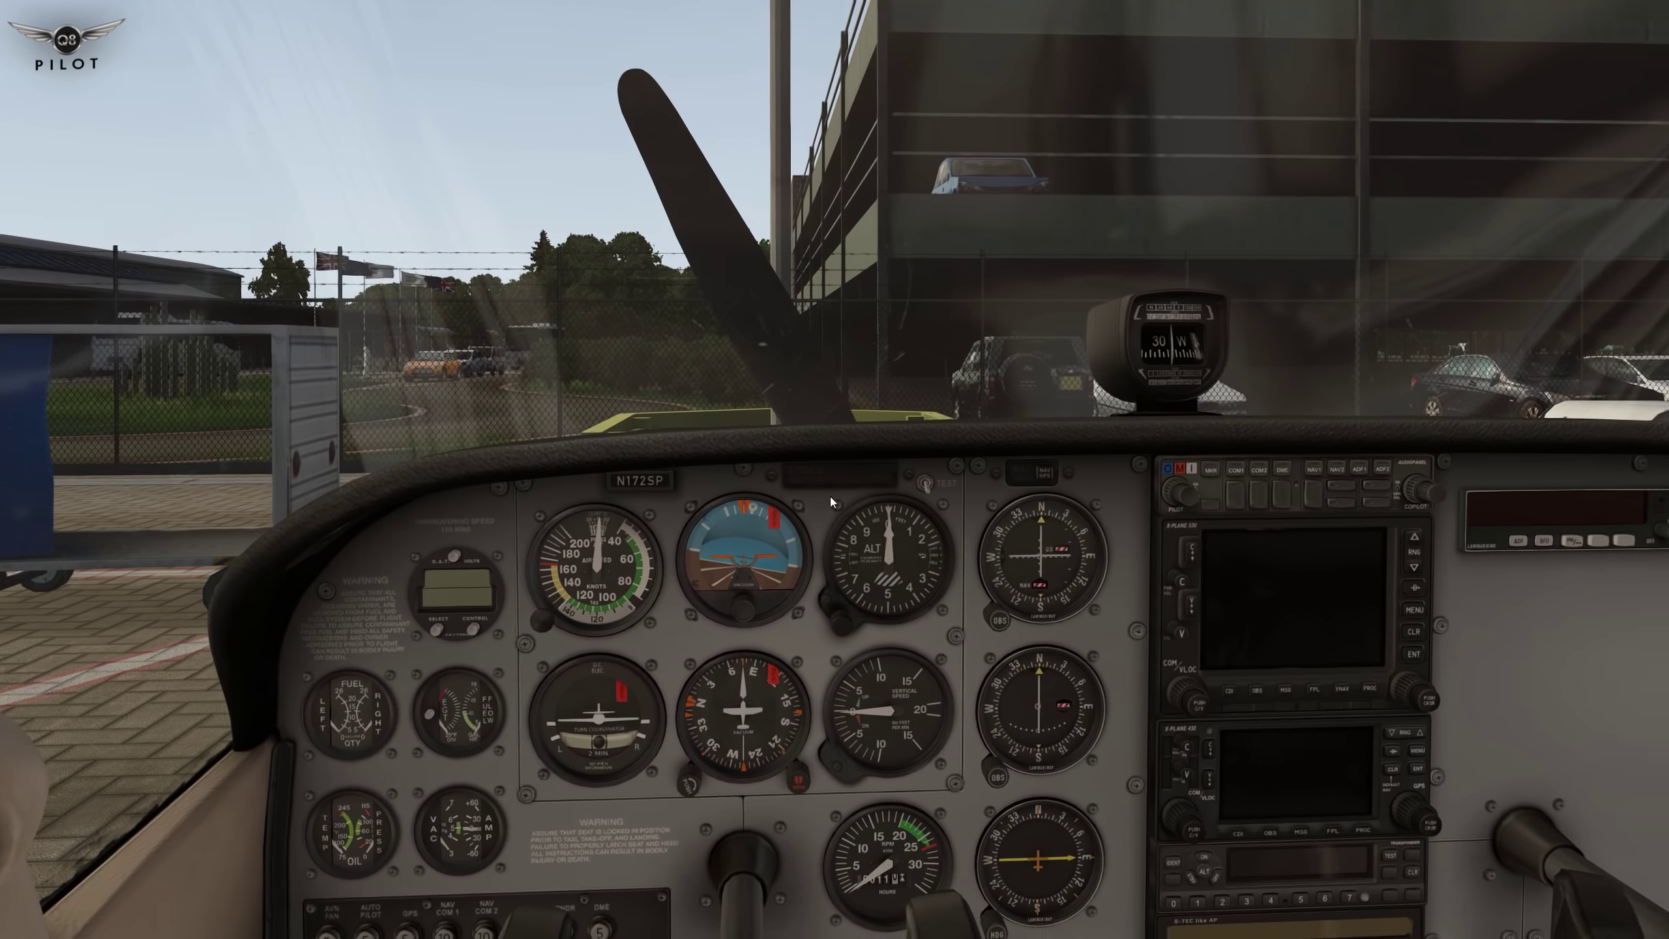
{"action": "left_click_drag", "start_coordinate": [877, 497], "coordinate": [798, 516]}
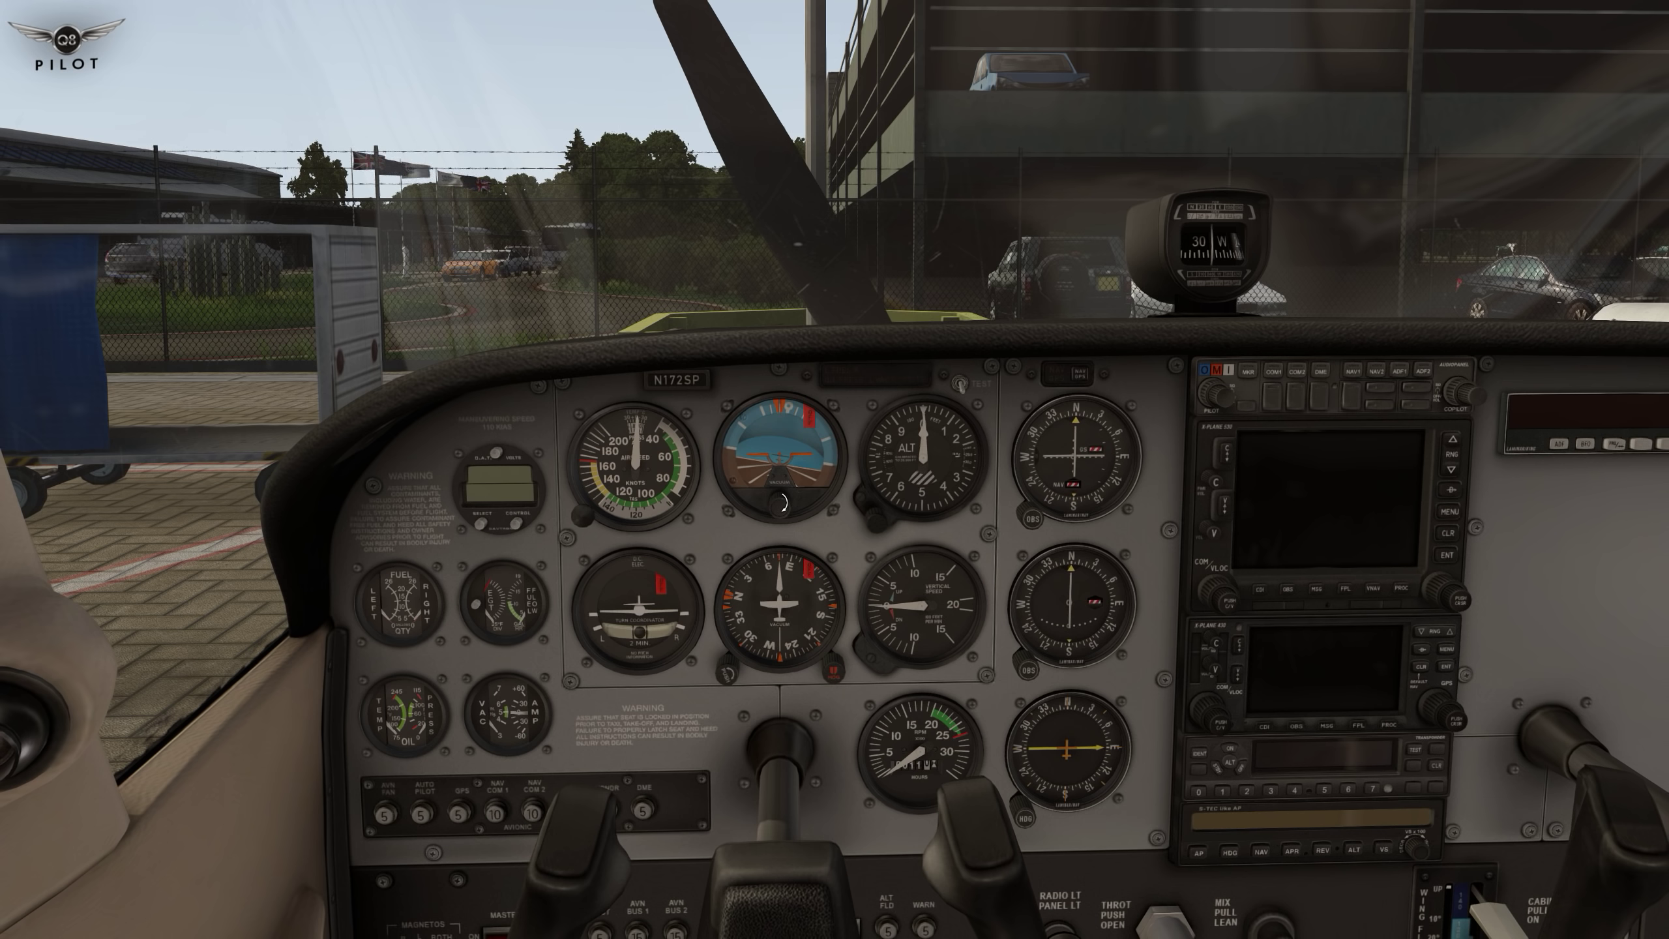
Step: Show the SRS > X-Camera keyboard commands in Settings and scroll through them
{"action": "left_click", "coordinate": [1639, 8]}
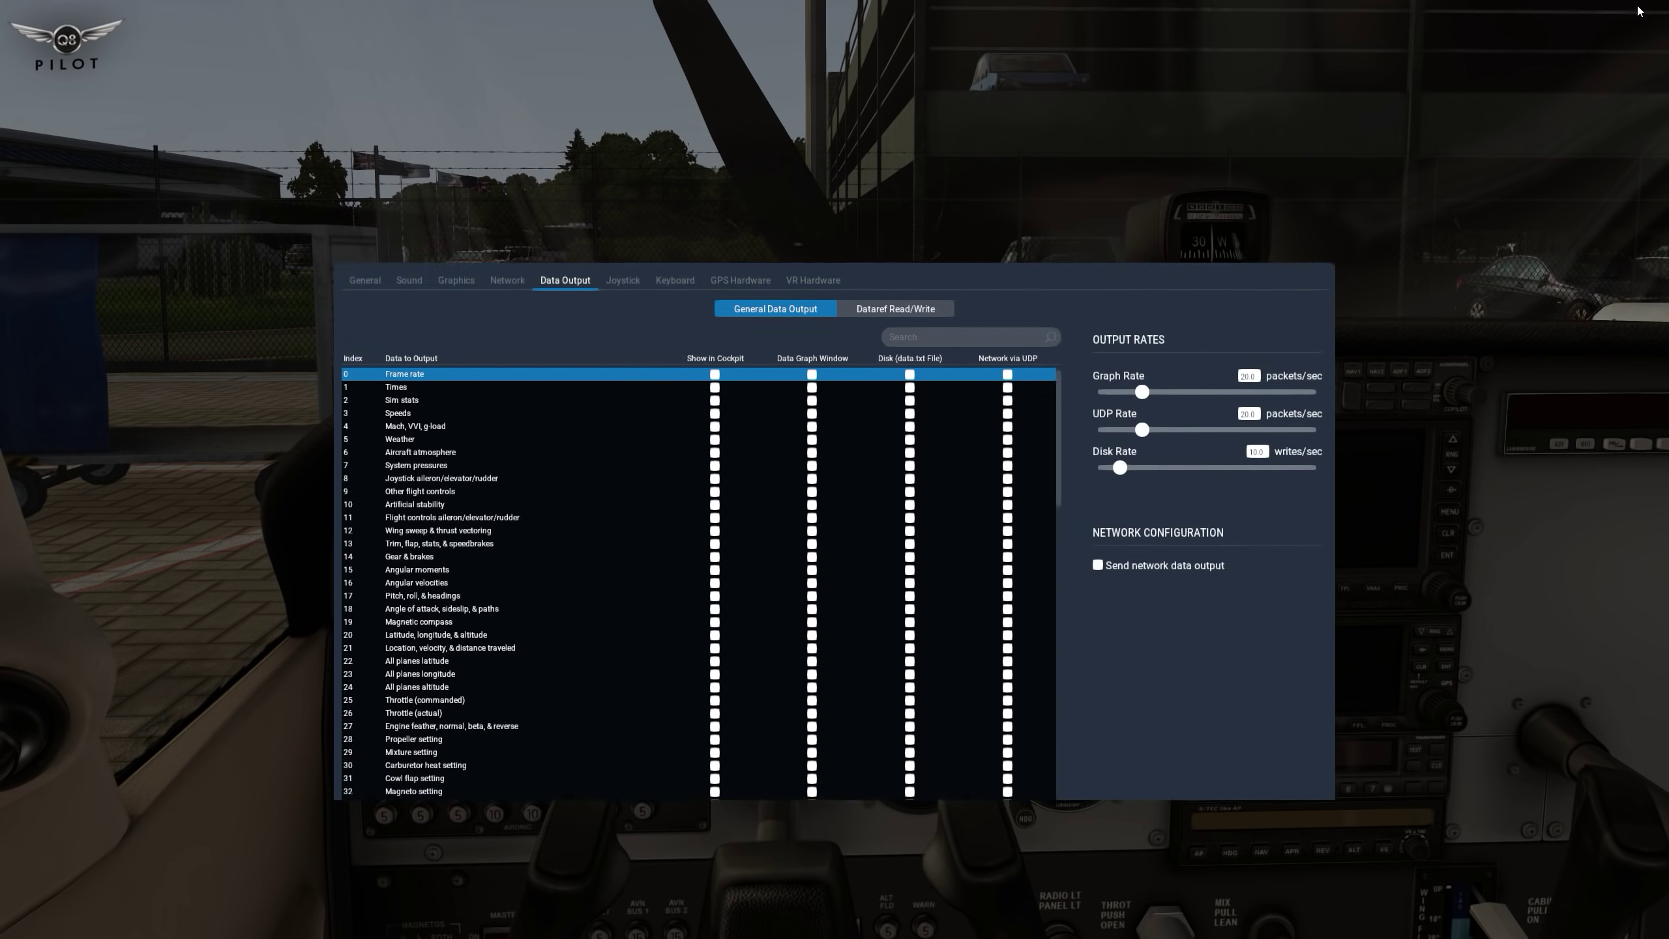
{"action": "left_click", "coordinate": [674, 157]}
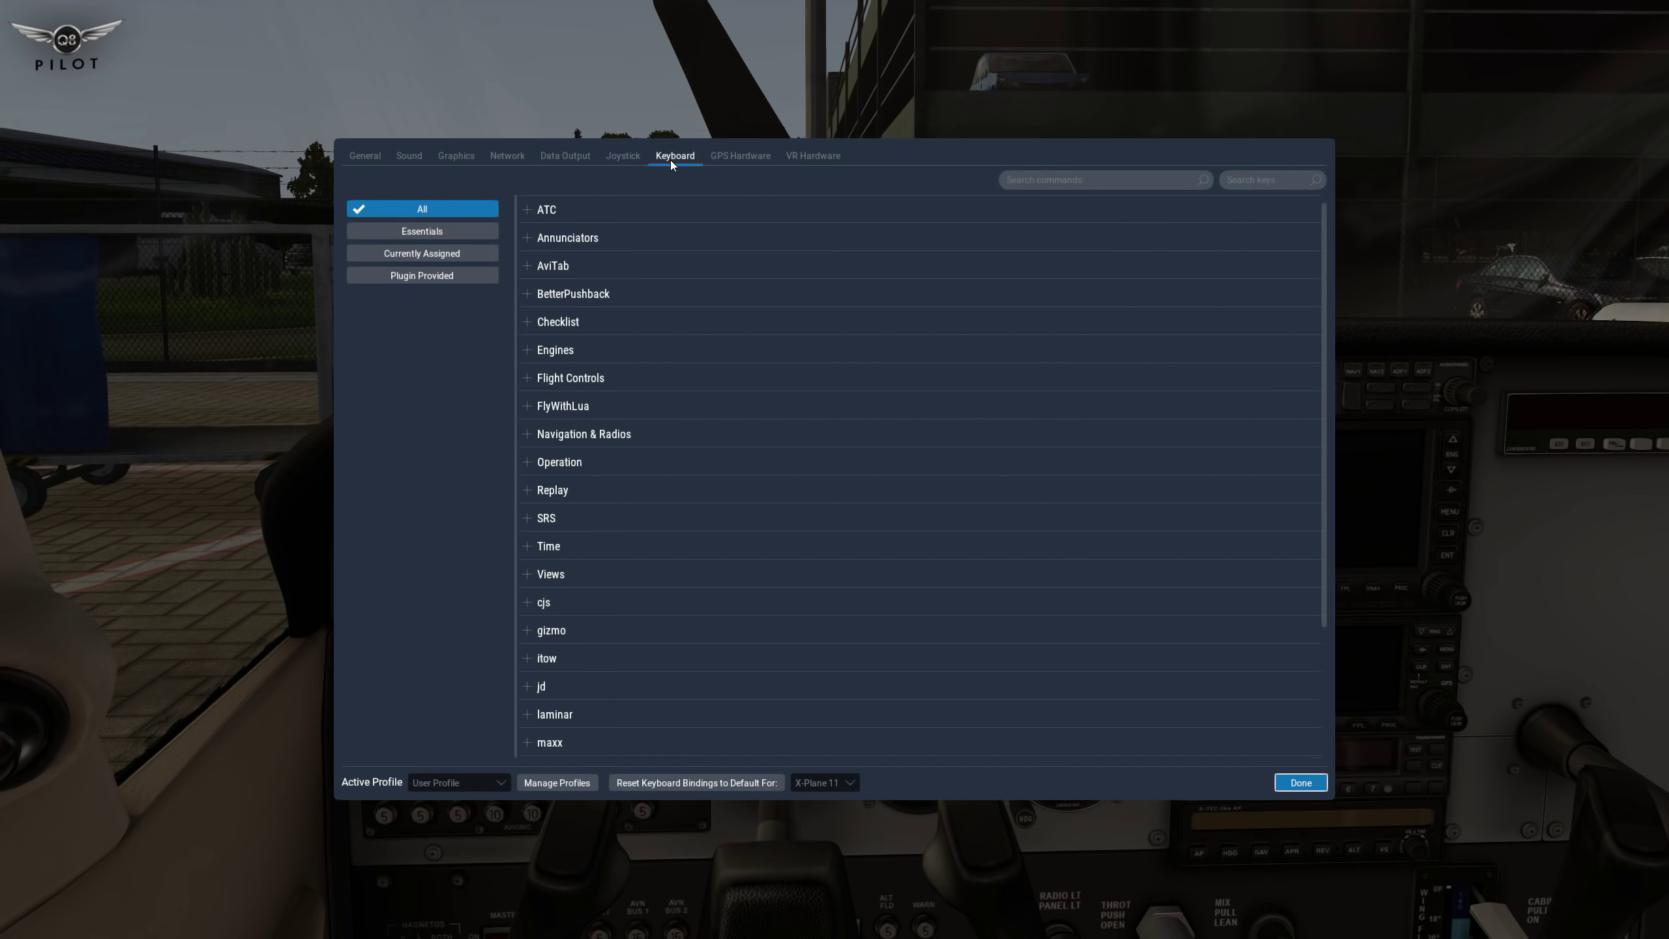
{"action": "left_click", "coordinate": [527, 519]}
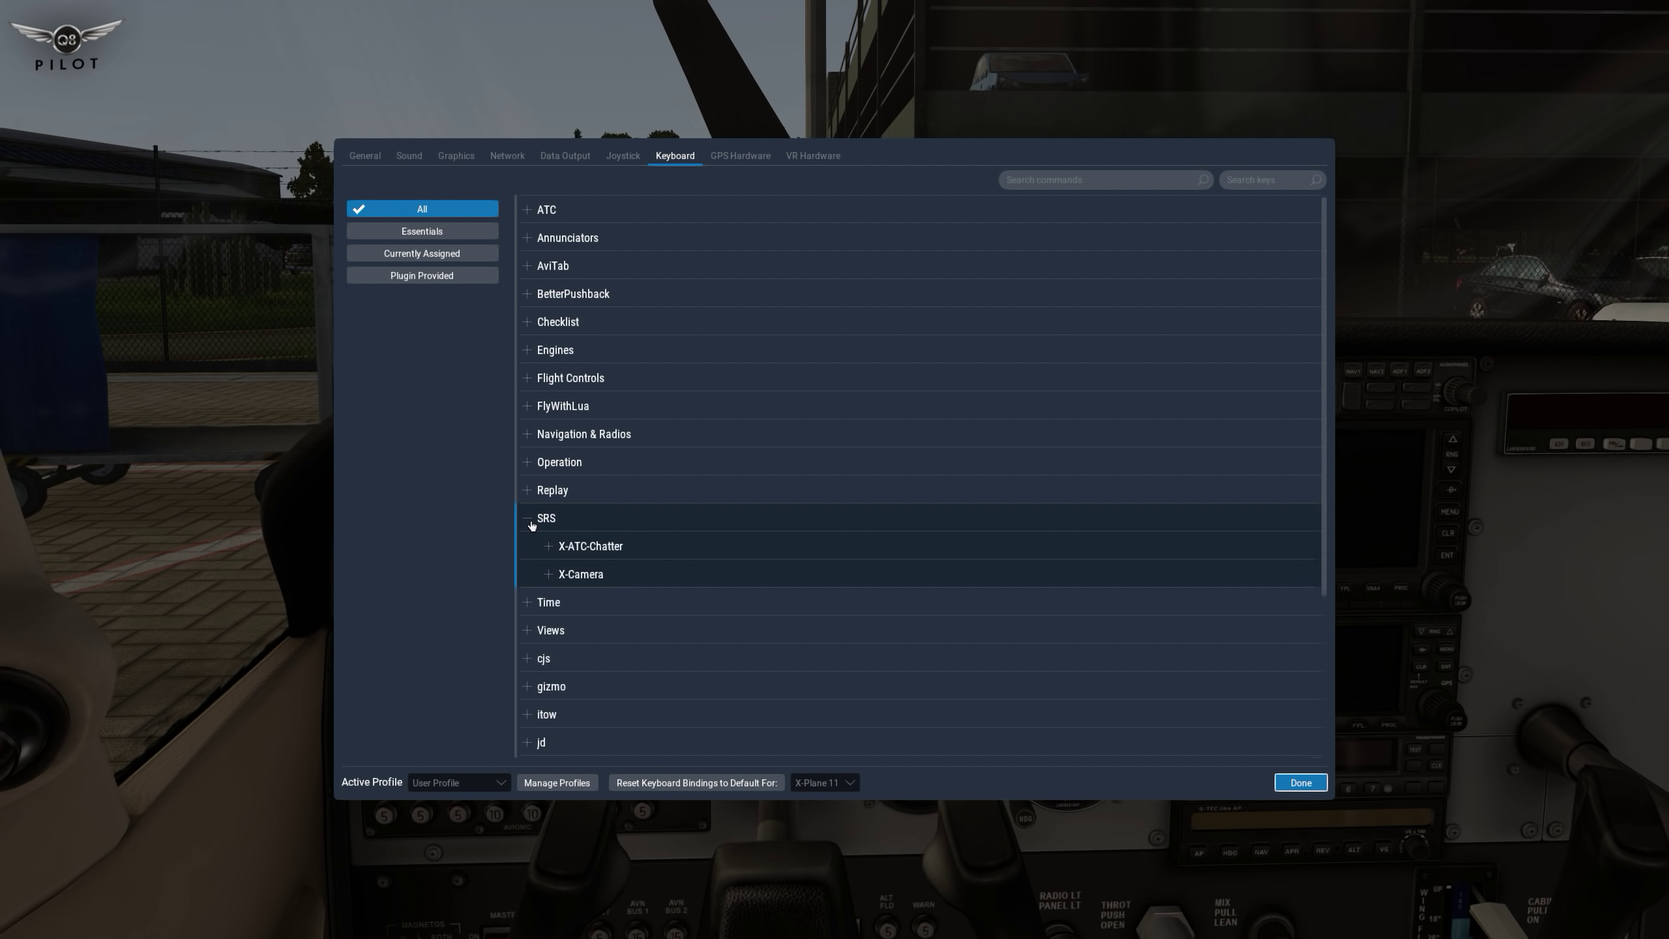
{"action": "left_click", "coordinate": [549, 574]}
{"action": "scroll", "coordinate": [660, 613], "scroll_direction": "down", "scroll_amount": 5}
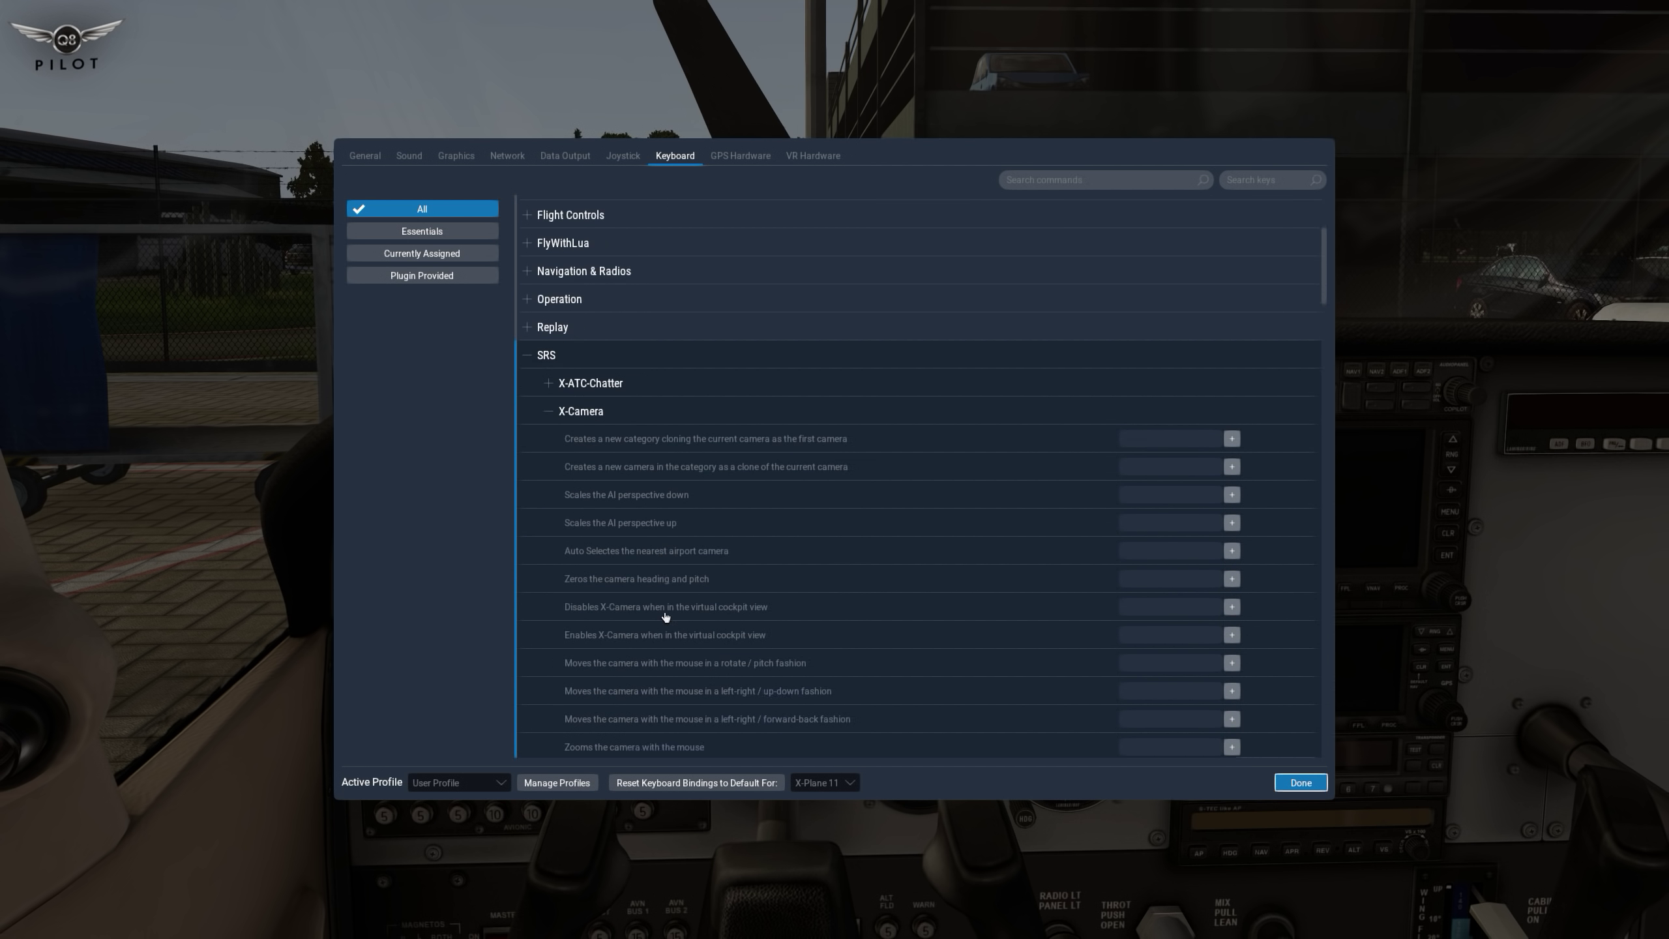
{"action": "scroll", "coordinate": [665, 614], "scroll_direction": "down", "scroll_amount": 15}
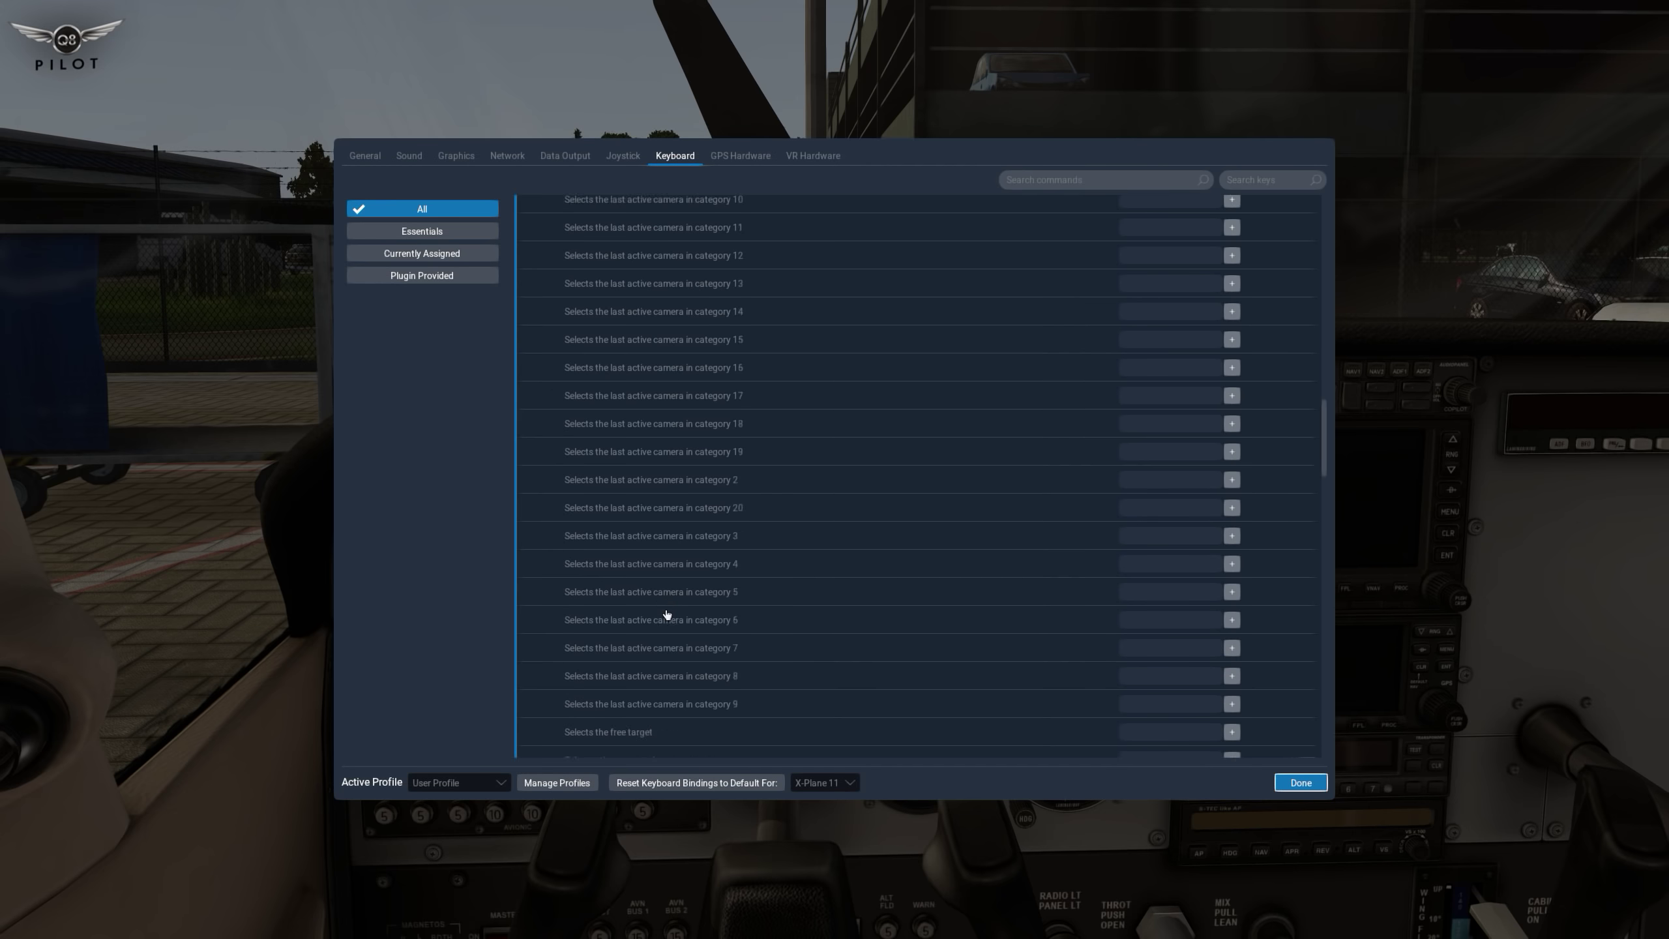
{"action": "scroll", "coordinate": [669, 613], "scroll_direction": "down", "scroll_amount": 15}
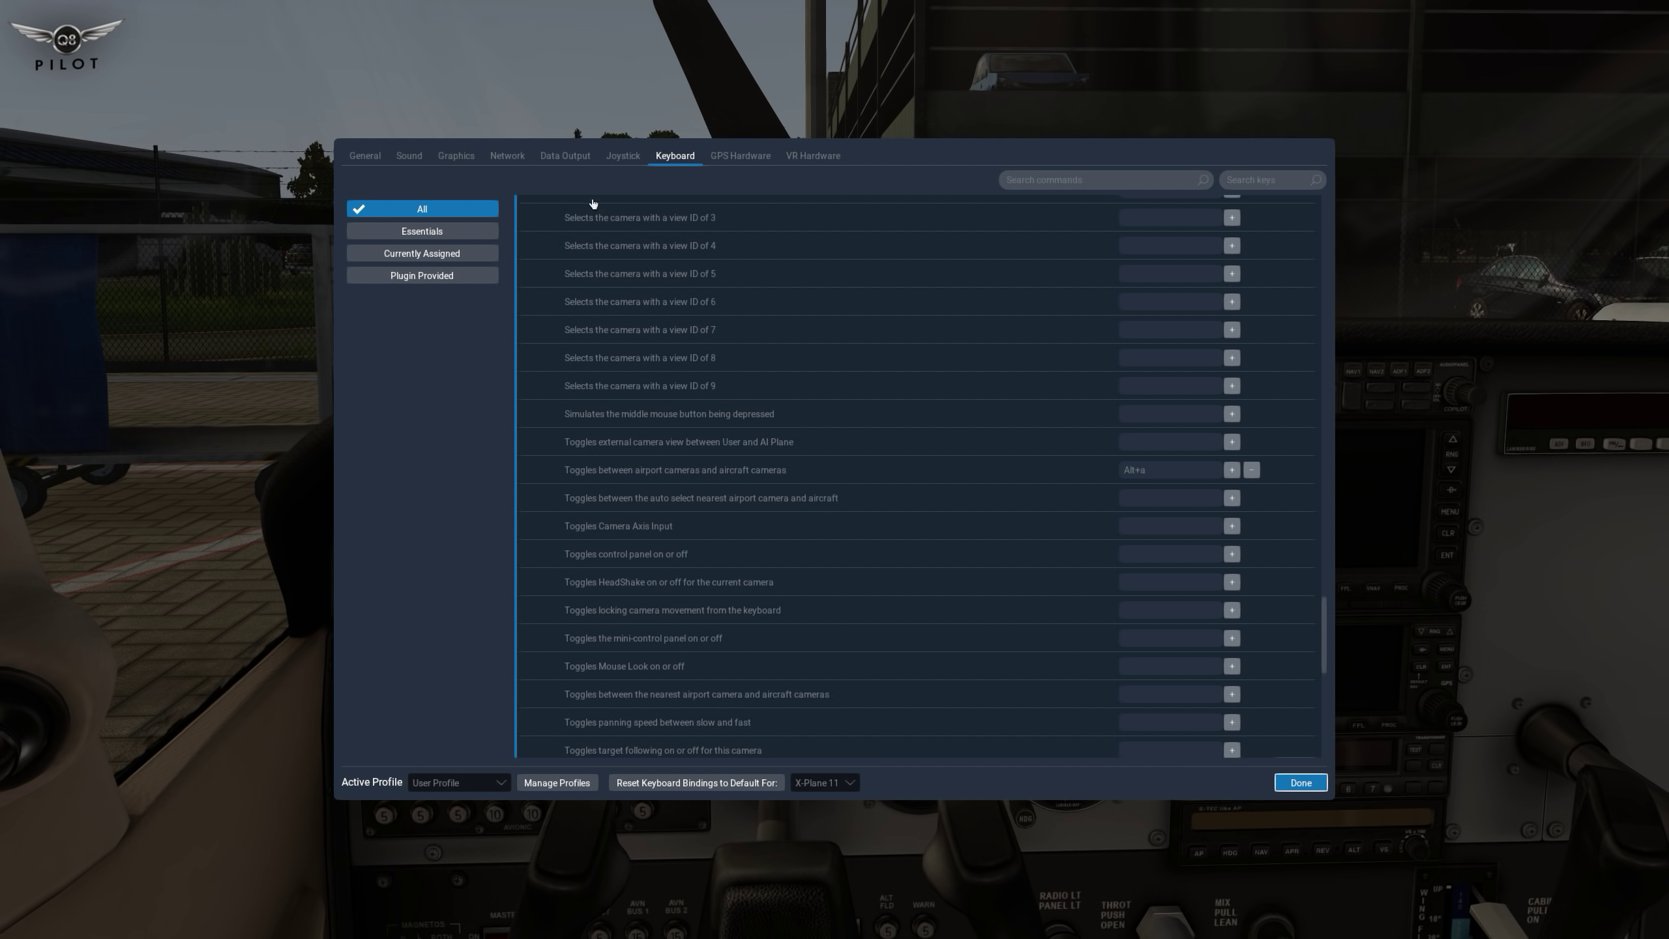
Step: Show the HOTAS Warthog Joystick's Left Side Hat Switch bindings, then close Settings
{"action": "left_click", "coordinate": [620, 158]}
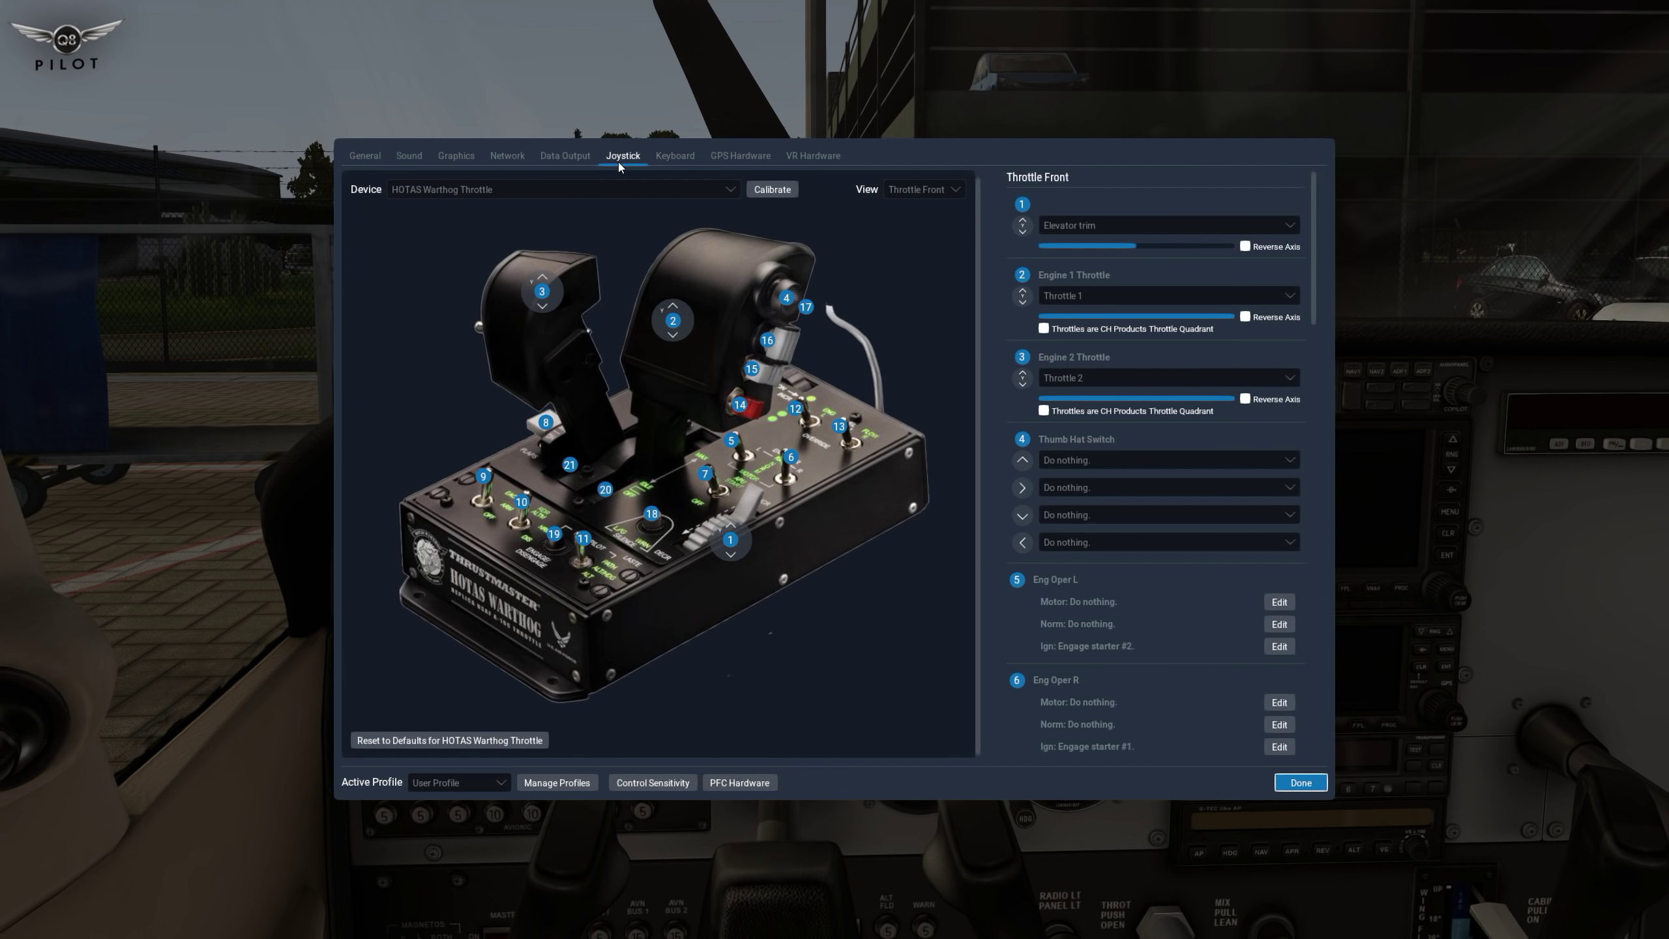
{"action": "left_click", "coordinate": [607, 189]}
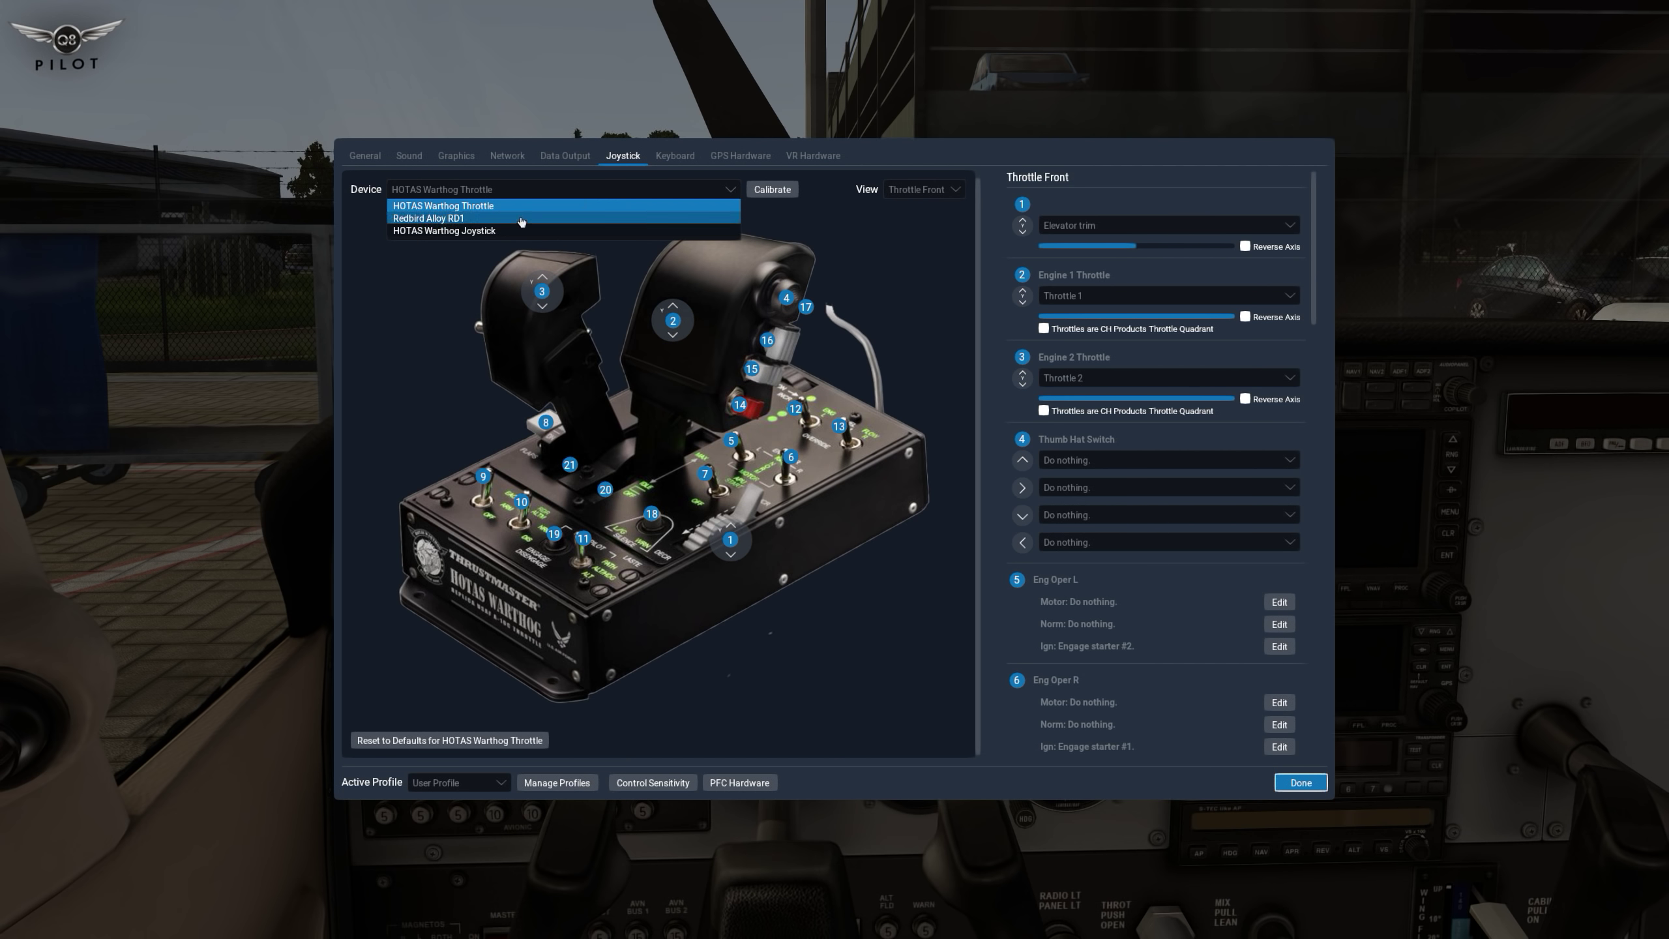
{"action": "left_click", "coordinate": [446, 232]}
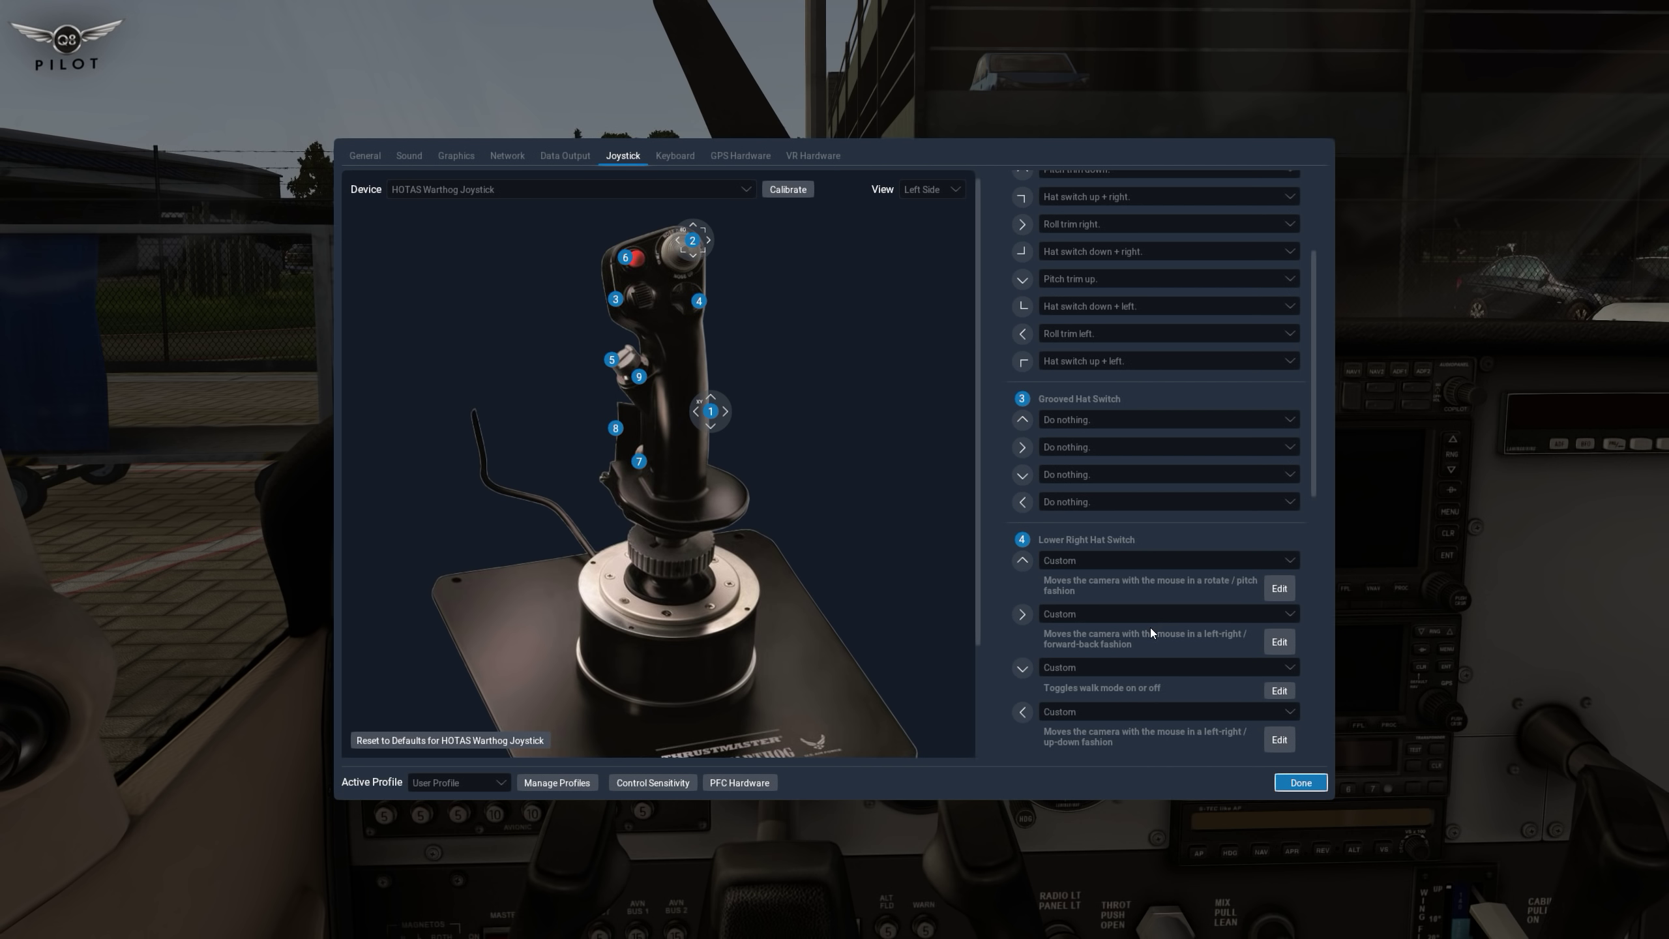
{"action": "left_click", "coordinate": [618, 355]}
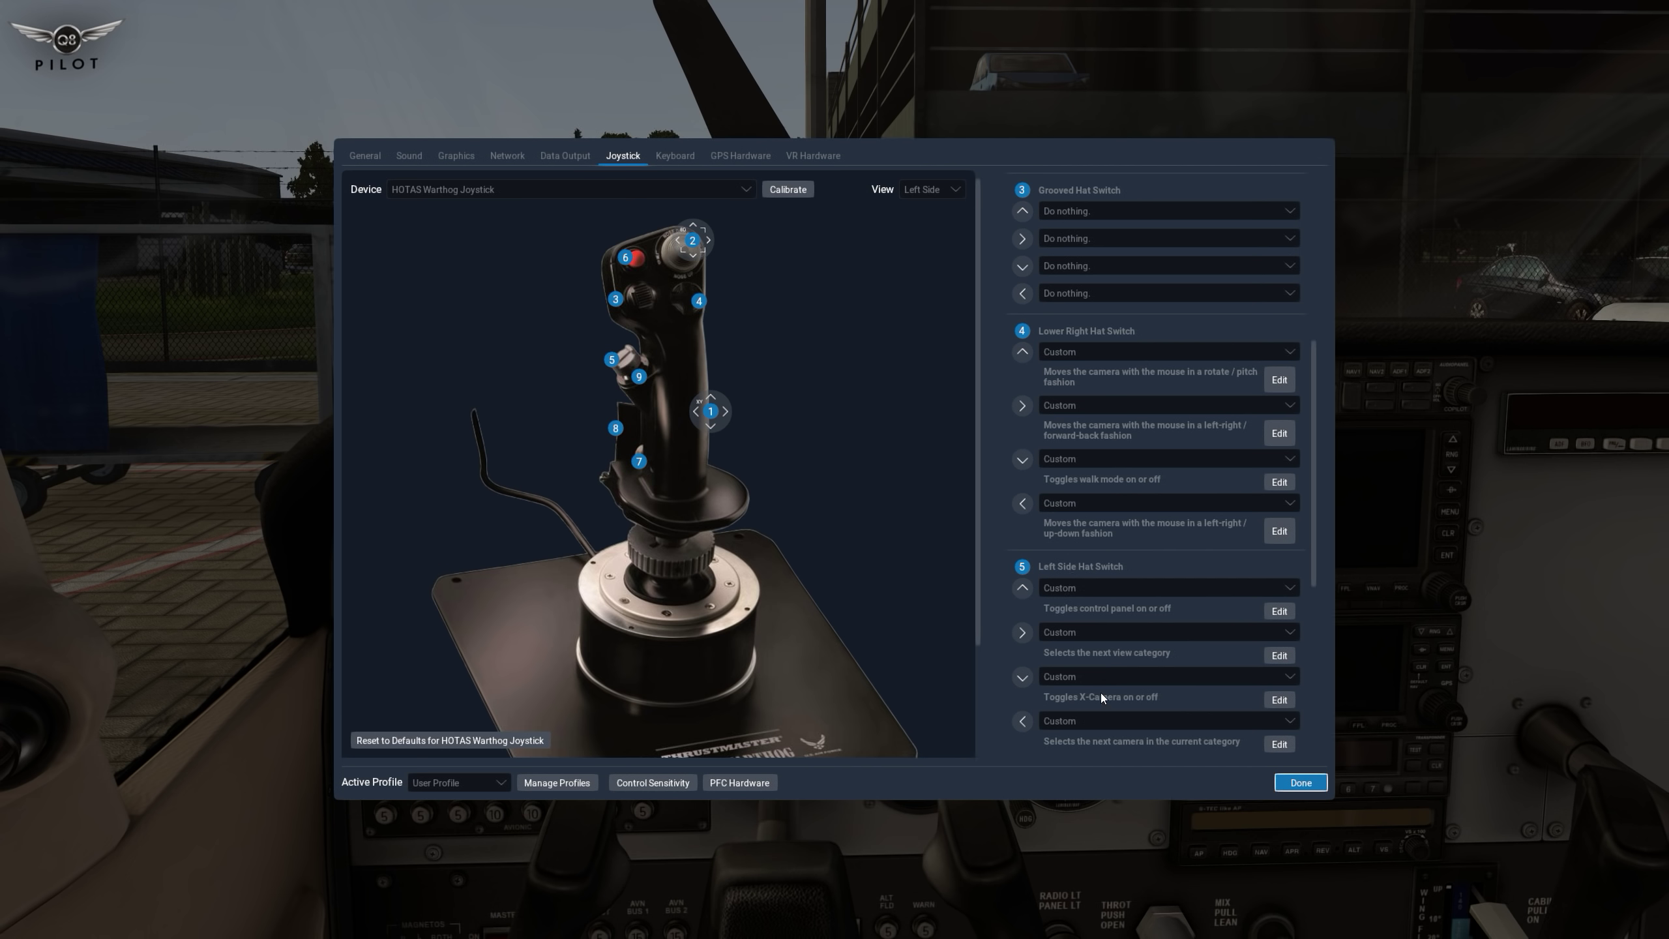
{"action": "left_click", "coordinate": [1301, 782]}
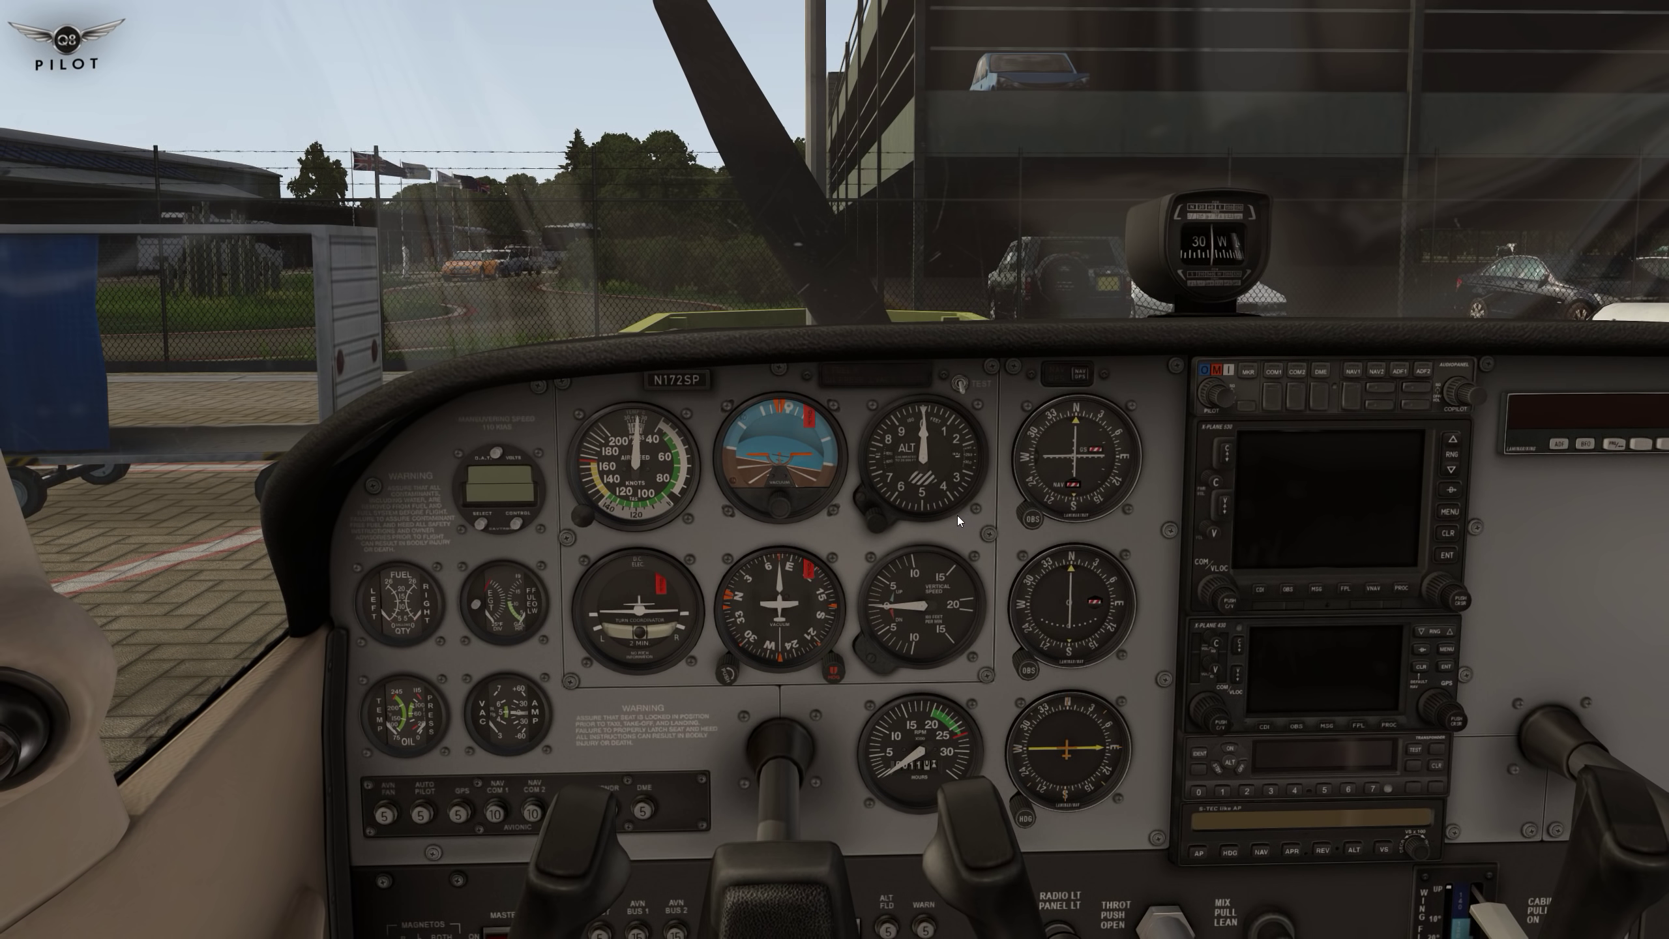
Step: Look around, then slide the camera out the door to the Cessna's nose and propeller
{"action": "left_click_drag", "start_coordinate": [956, 517], "coordinate": [929, 511]}
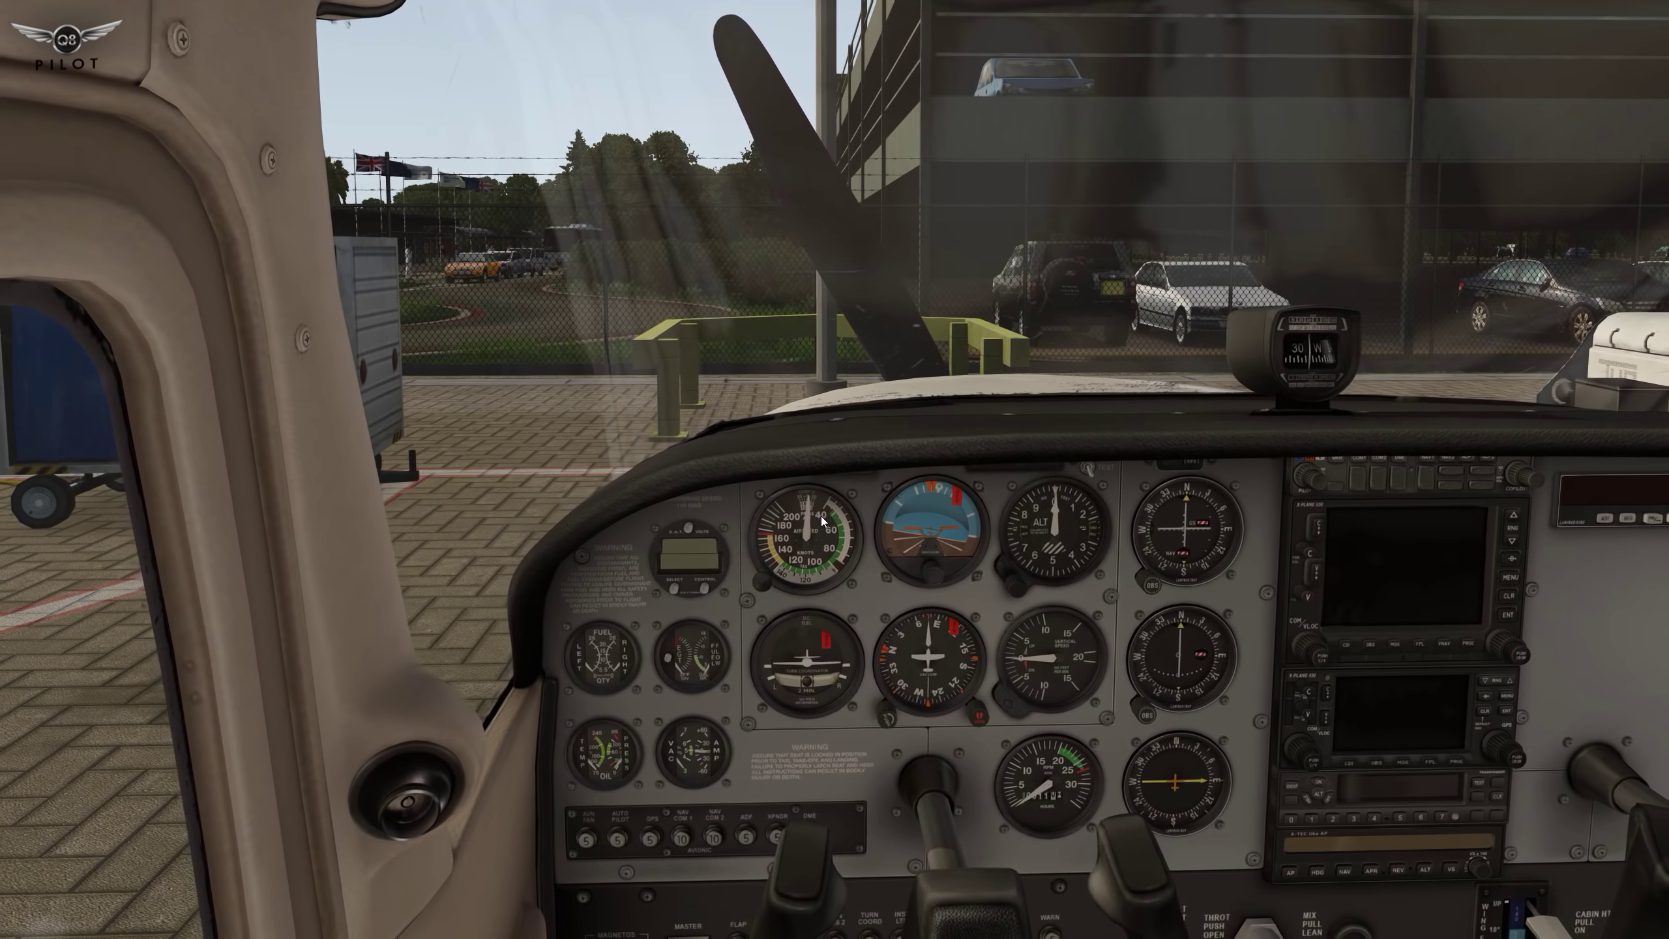
{"action": "key", "text": "Left"}
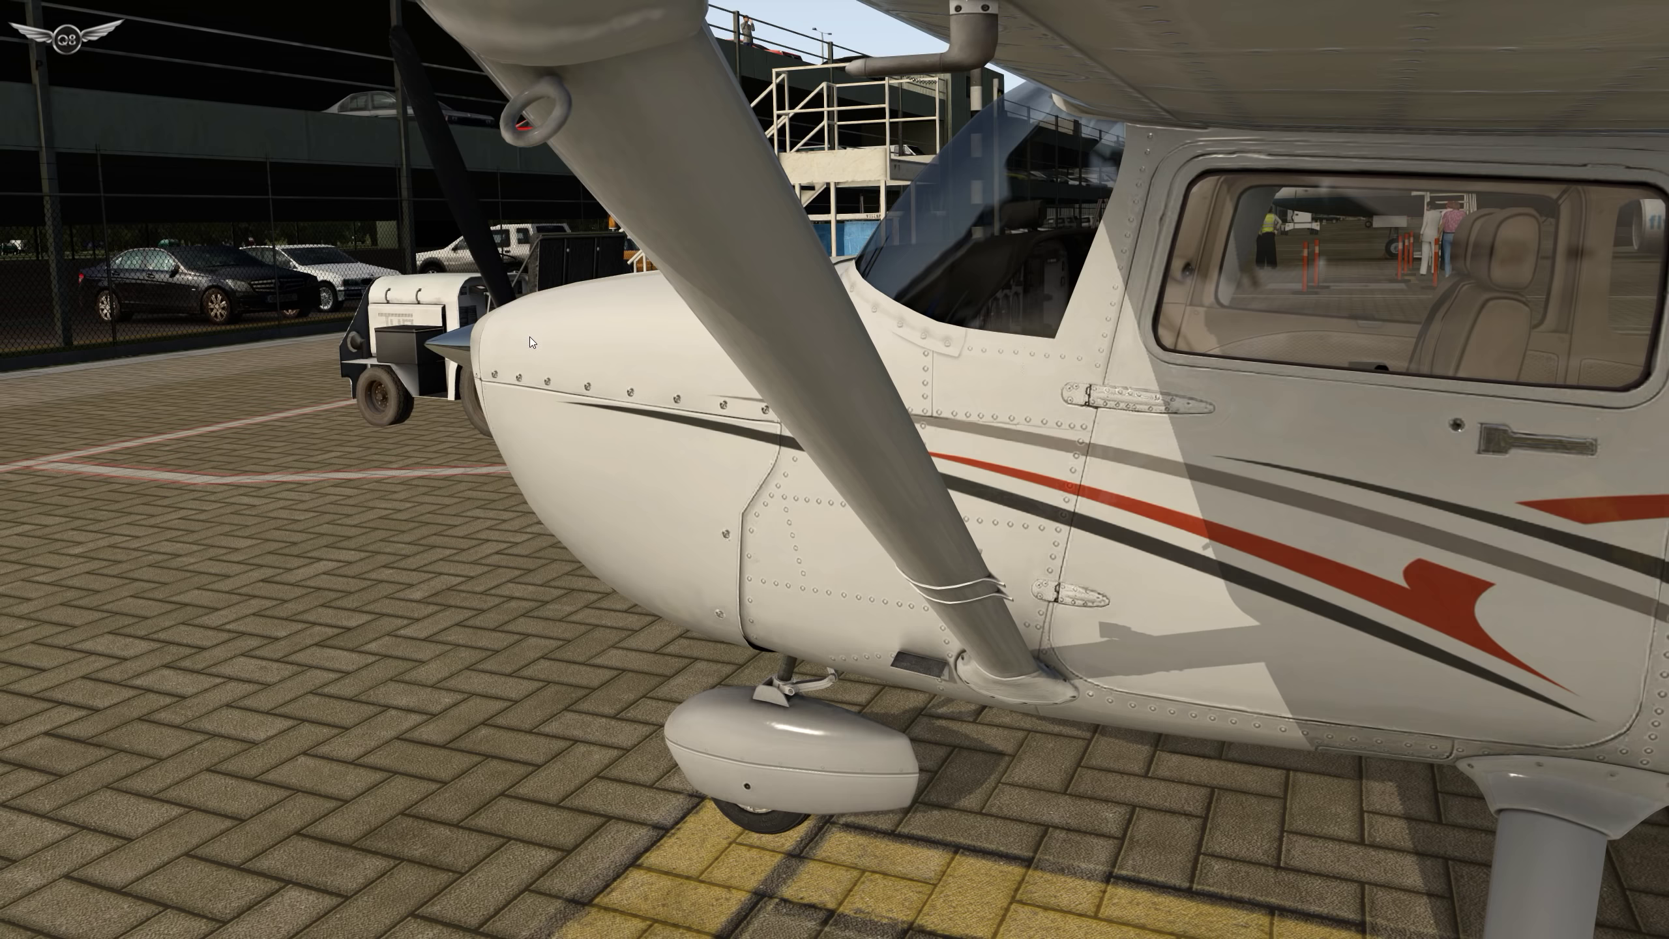
Step: Enable Airport Cameras in the X-Camera panel and reposition the panel on screen
{"action": "key", "text": "ctrl+c"}
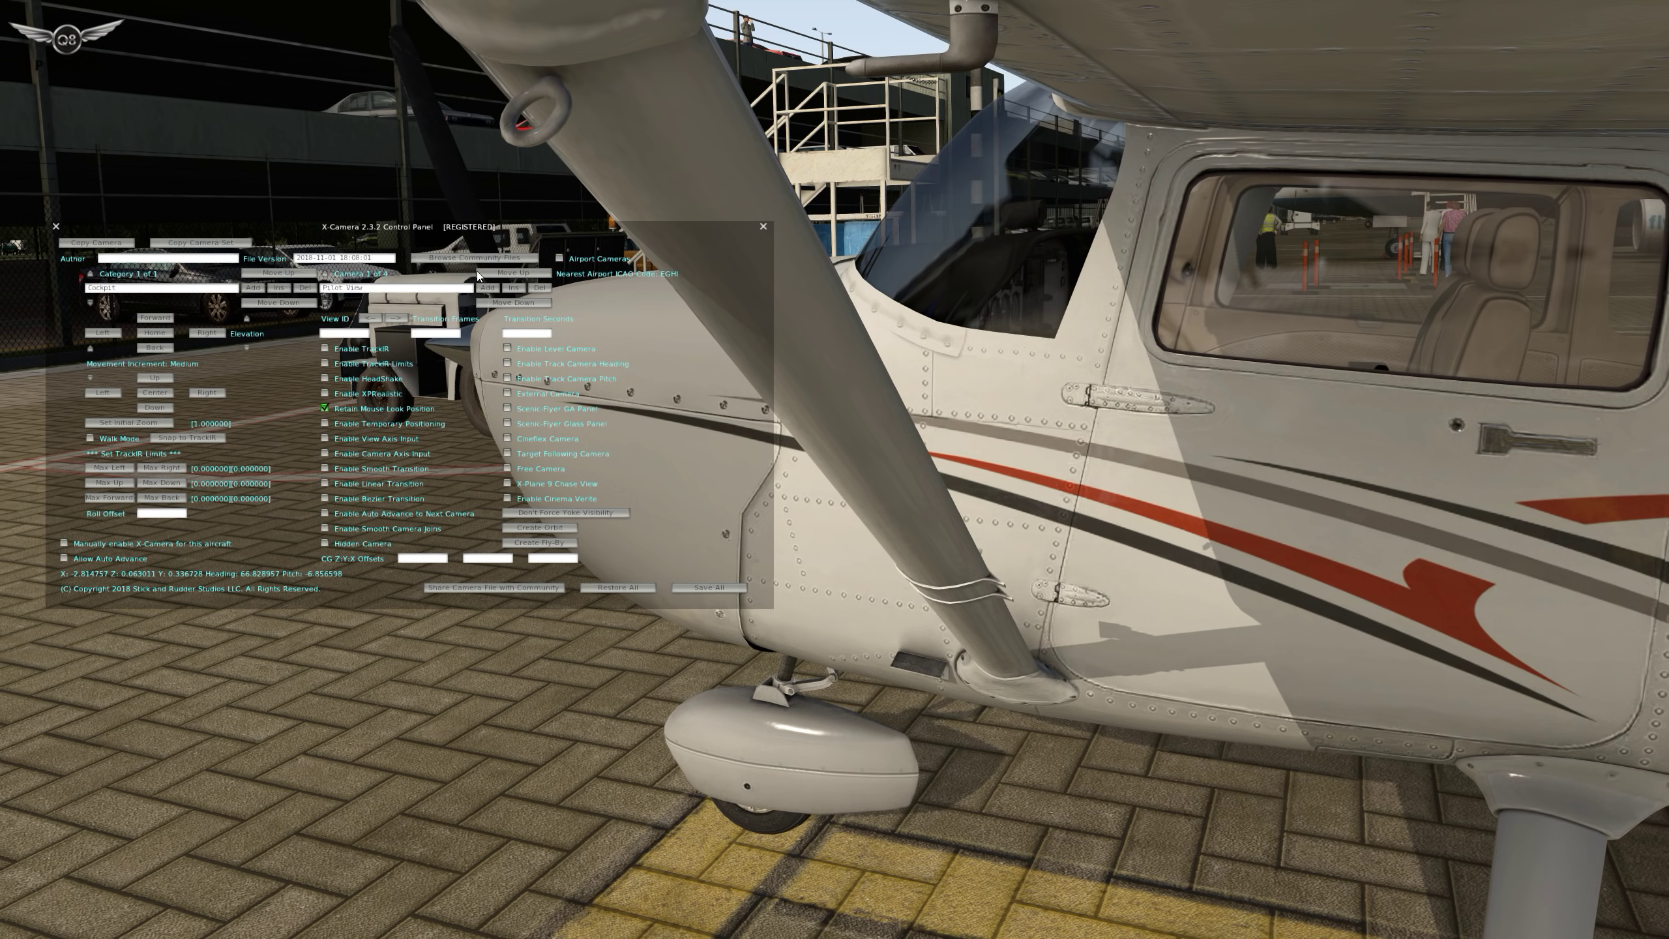
{"action": "left_click_drag", "start_coordinate": [476, 228], "coordinate": [411, 203]}
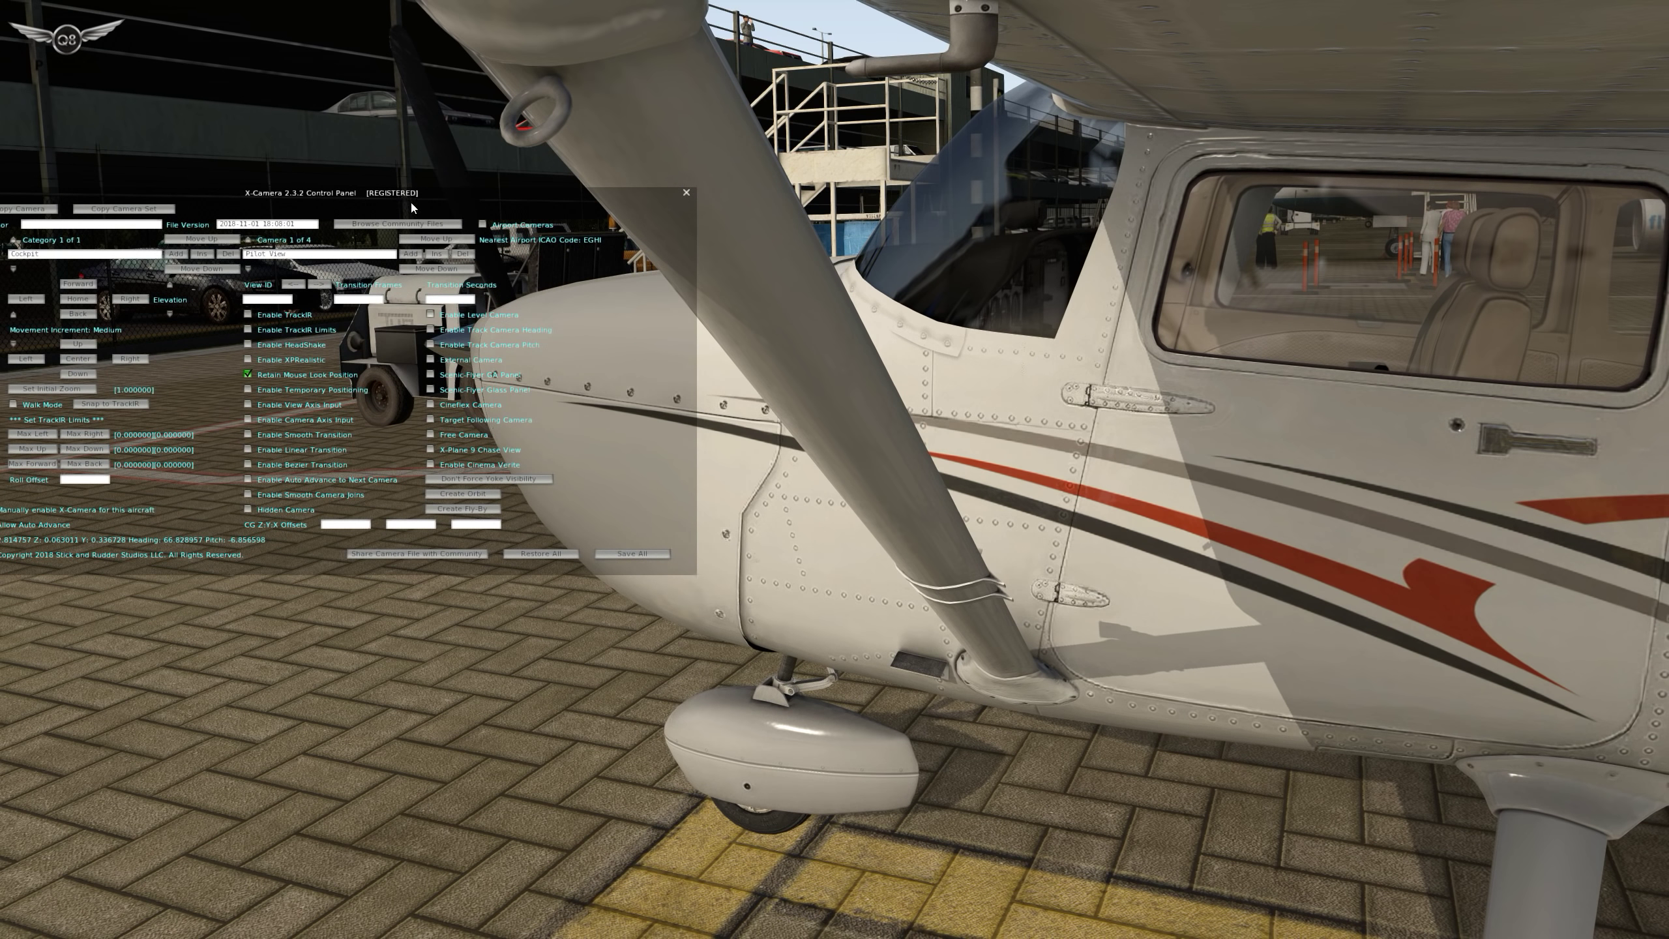
{"action": "left_click", "coordinate": [483, 226]}
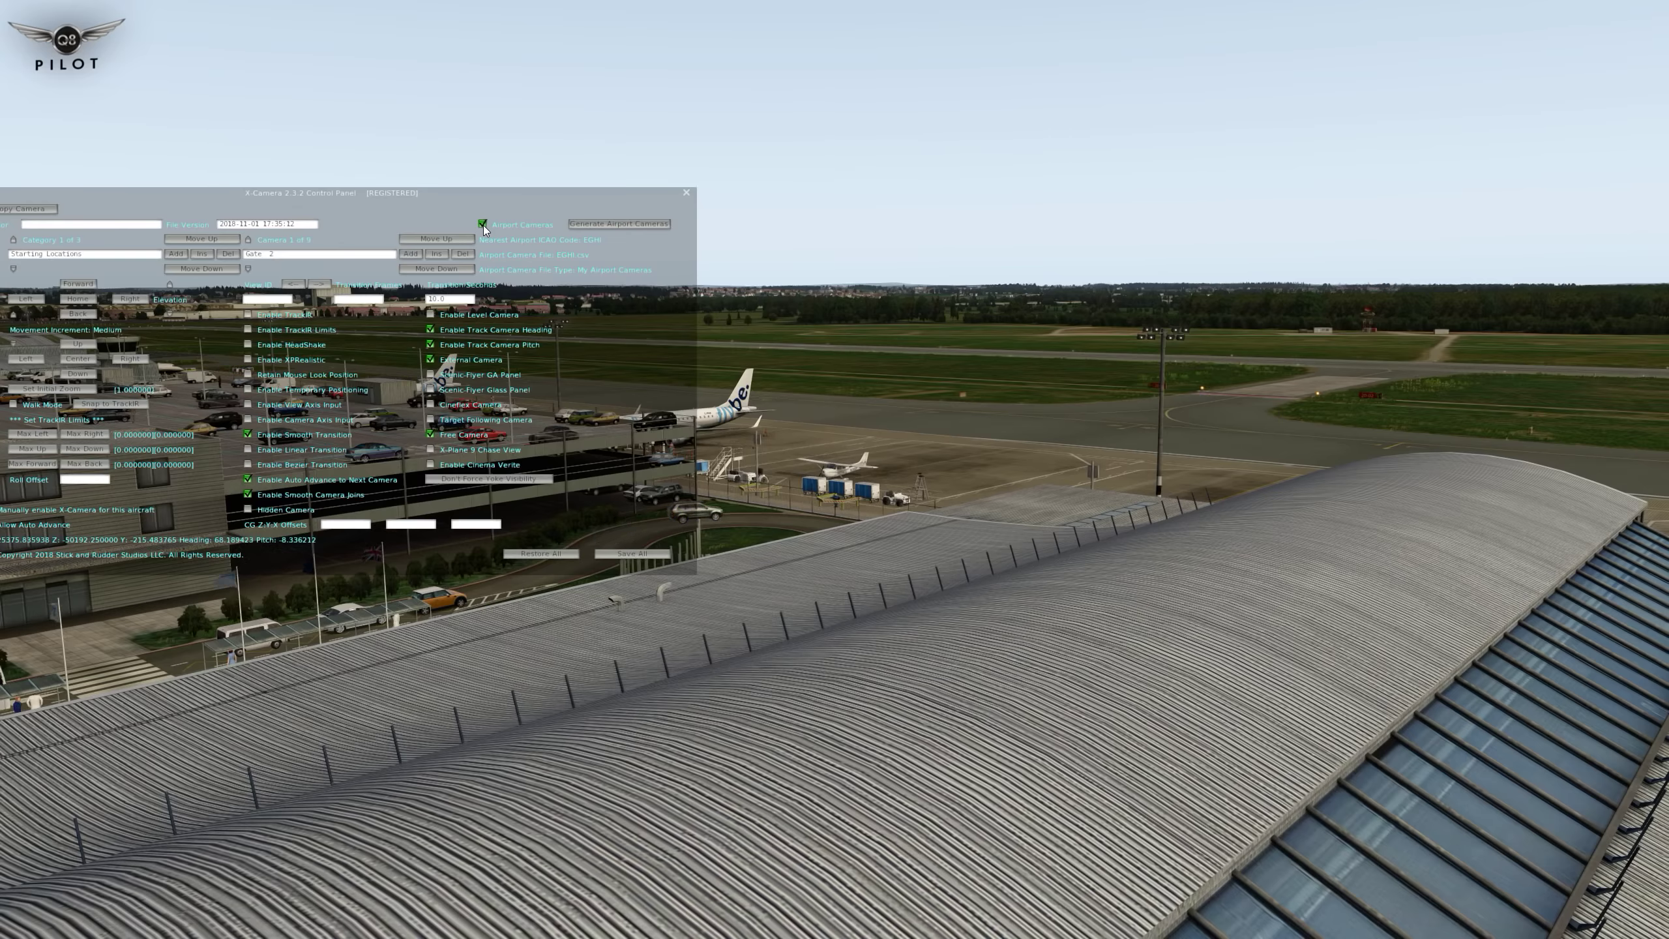
{"action": "left_click_drag", "start_coordinate": [470, 205], "coordinate": [838, 313]}
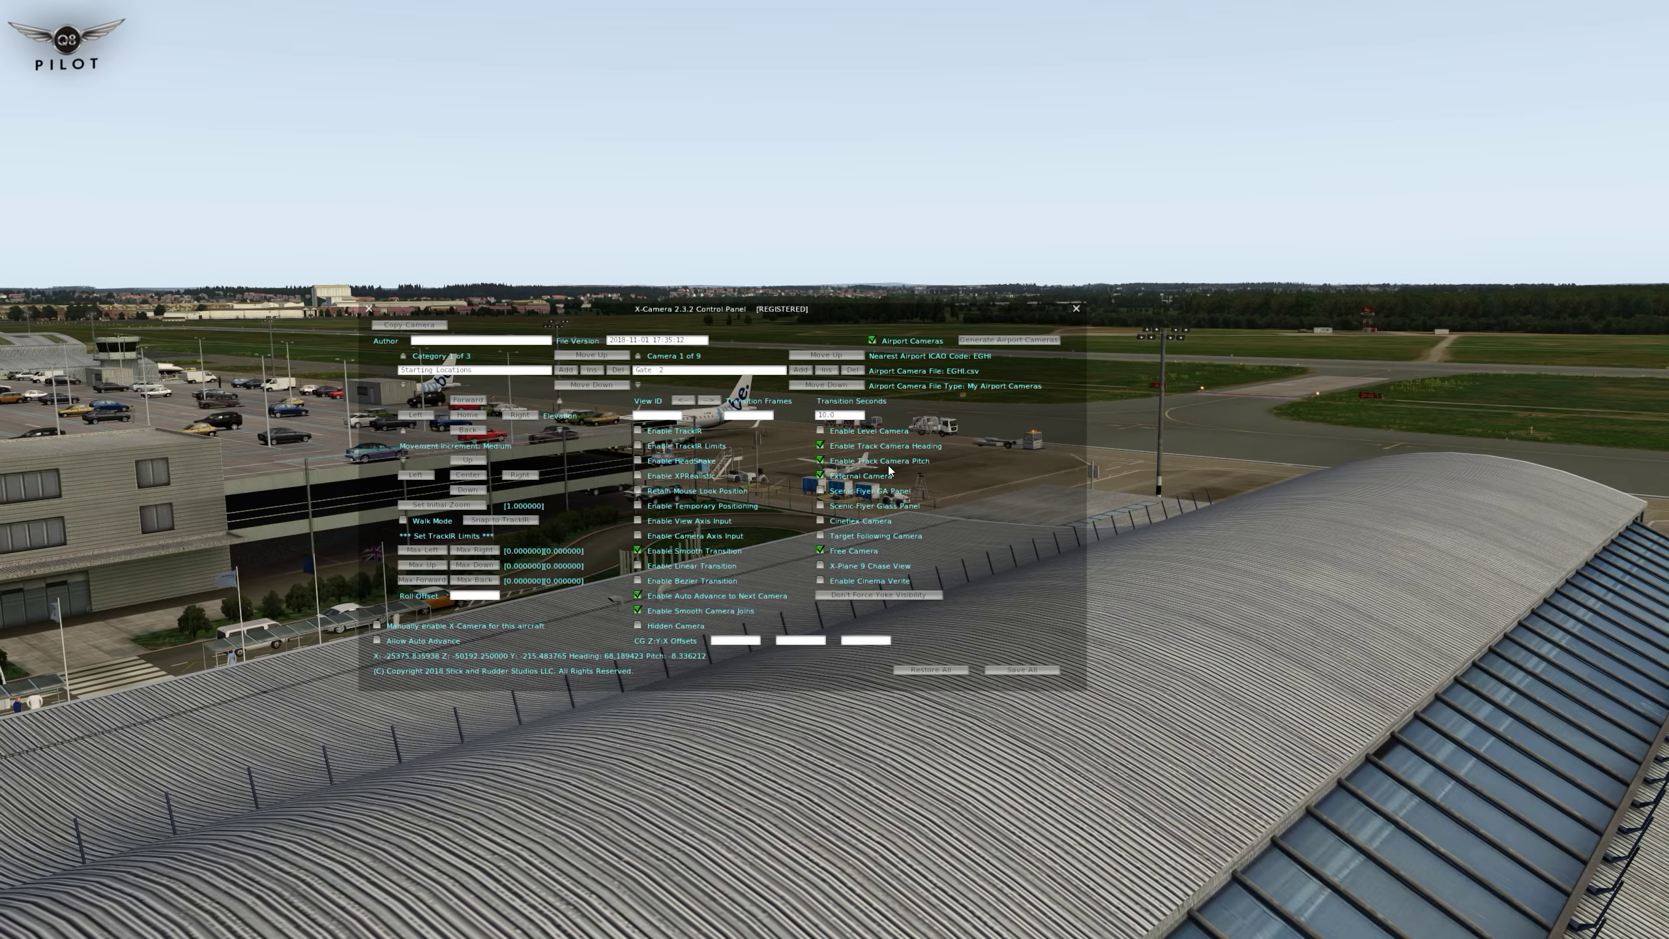
Step: Open Create Airport Cameras, centre the dialog, and tick Forward Facing Starting Position Camera
{"action": "left_click", "coordinate": [976, 339]}
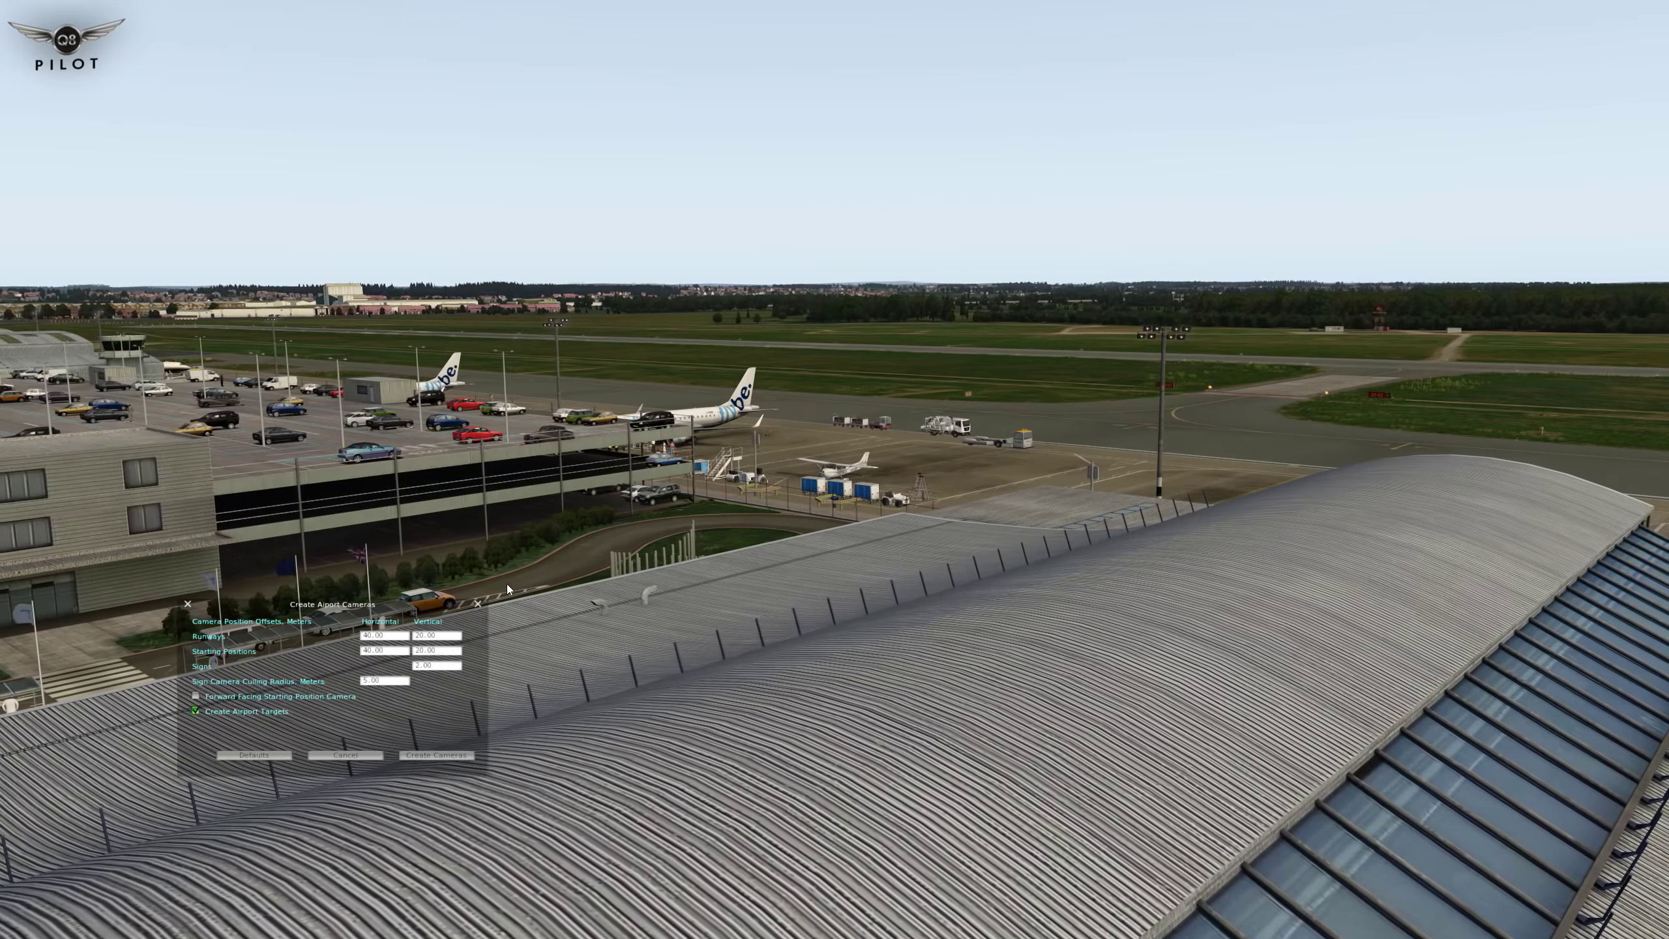
{"action": "left_click_drag", "start_coordinate": [316, 603], "coordinate": [650, 234]}
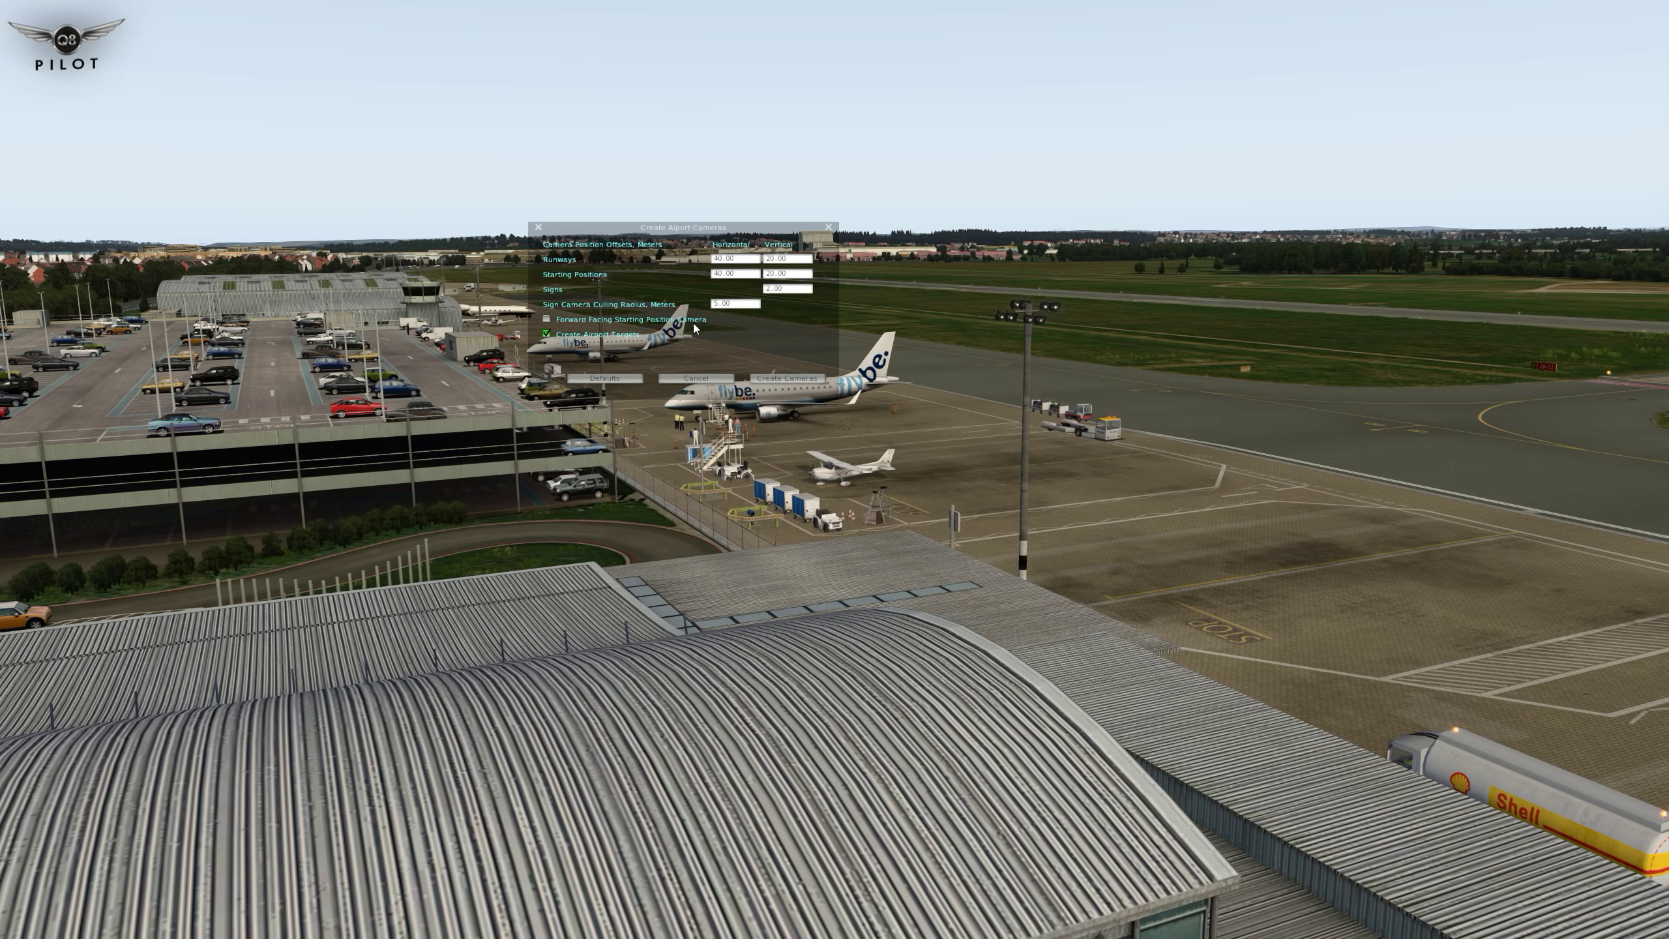
{"action": "left_click", "coordinate": [547, 317]}
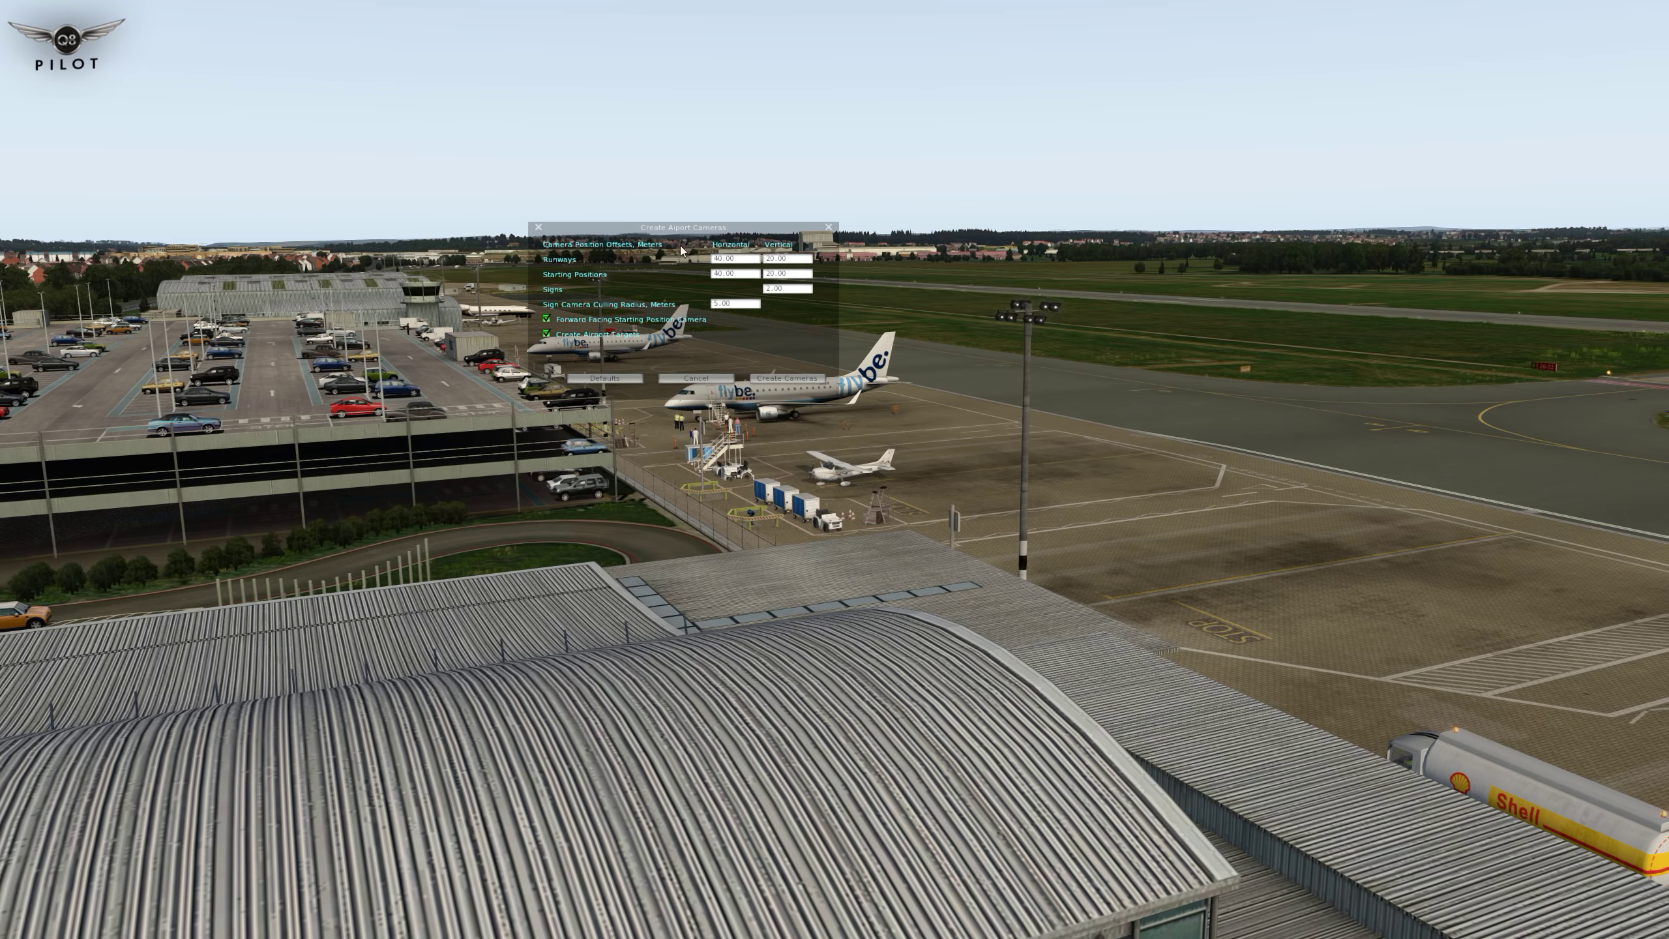
Step: Generate the airport cameras and cycle categories from View Points and Runways back to Starting Locations
{"action": "left_click", "coordinate": [772, 378]}
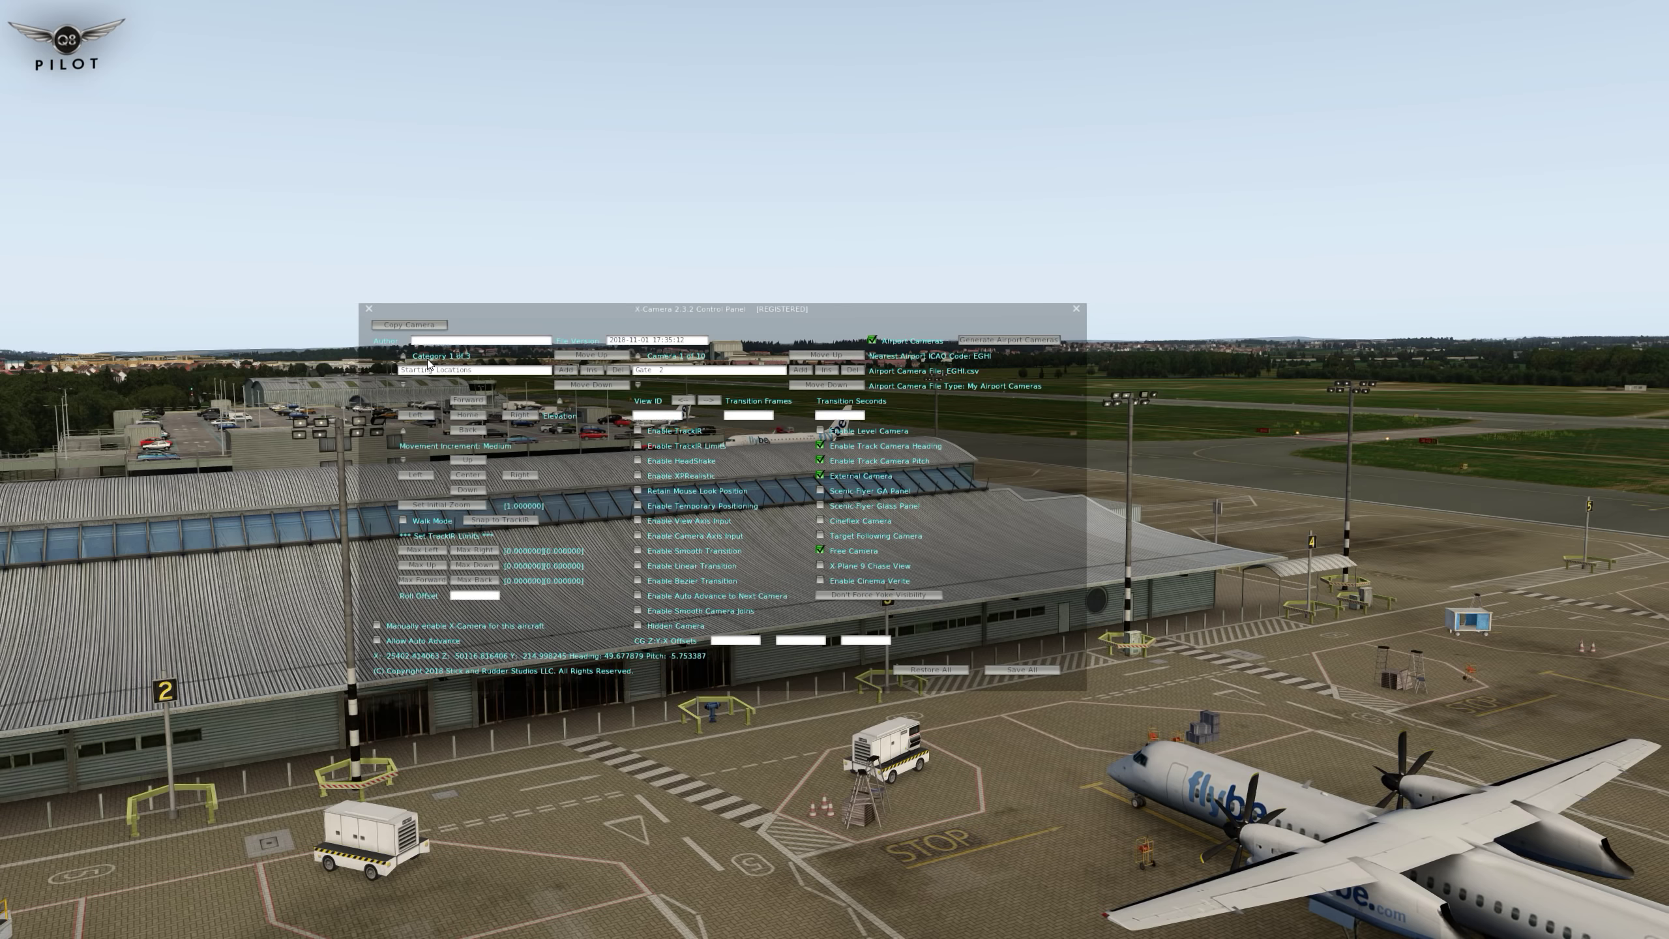
{"action": "left_click", "coordinate": [404, 384]}
{"action": "left_click", "coordinate": [404, 385]}
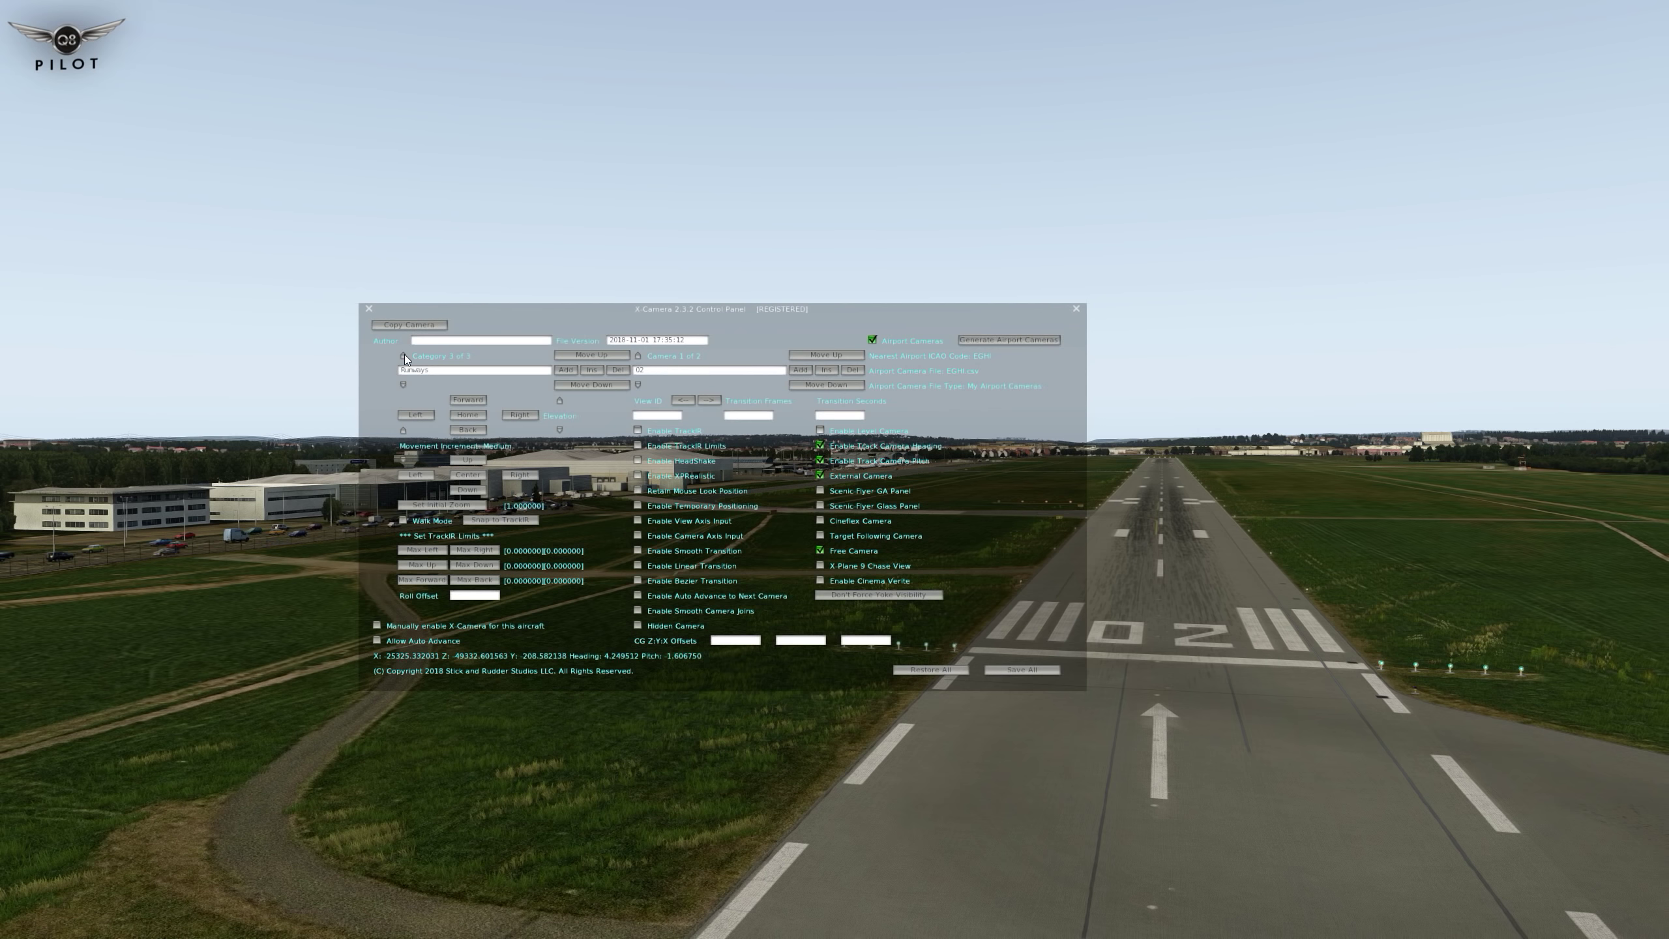
{"action": "left_click", "coordinate": [404, 356]}
{"action": "left_click", "coordinate": [403, 356]}
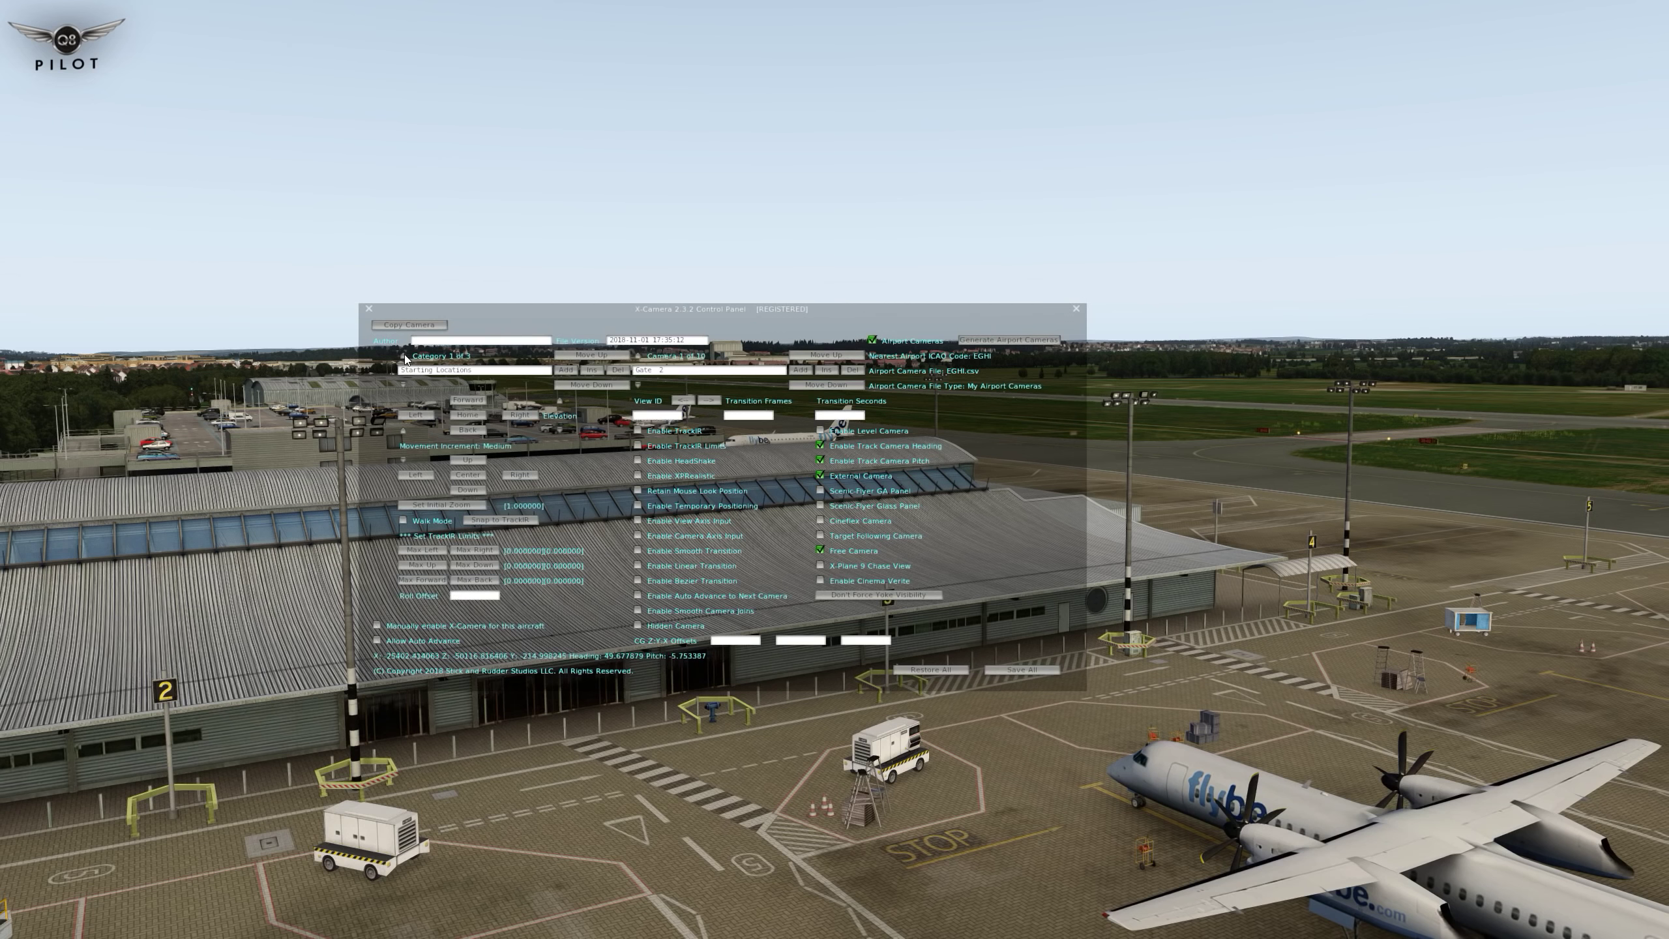
Step: Step back through the Starting Locations cameras from Ramp 22 to camera 7 of 10
{"action": "left_click", "coordinate": [638, 356]}
{"action": "left_click", "coordinate": [638, 357]}
{"action": "left_click", "coordinate": [638, 357]}
{"action": "left_click", "coordinate": [637, 357]}
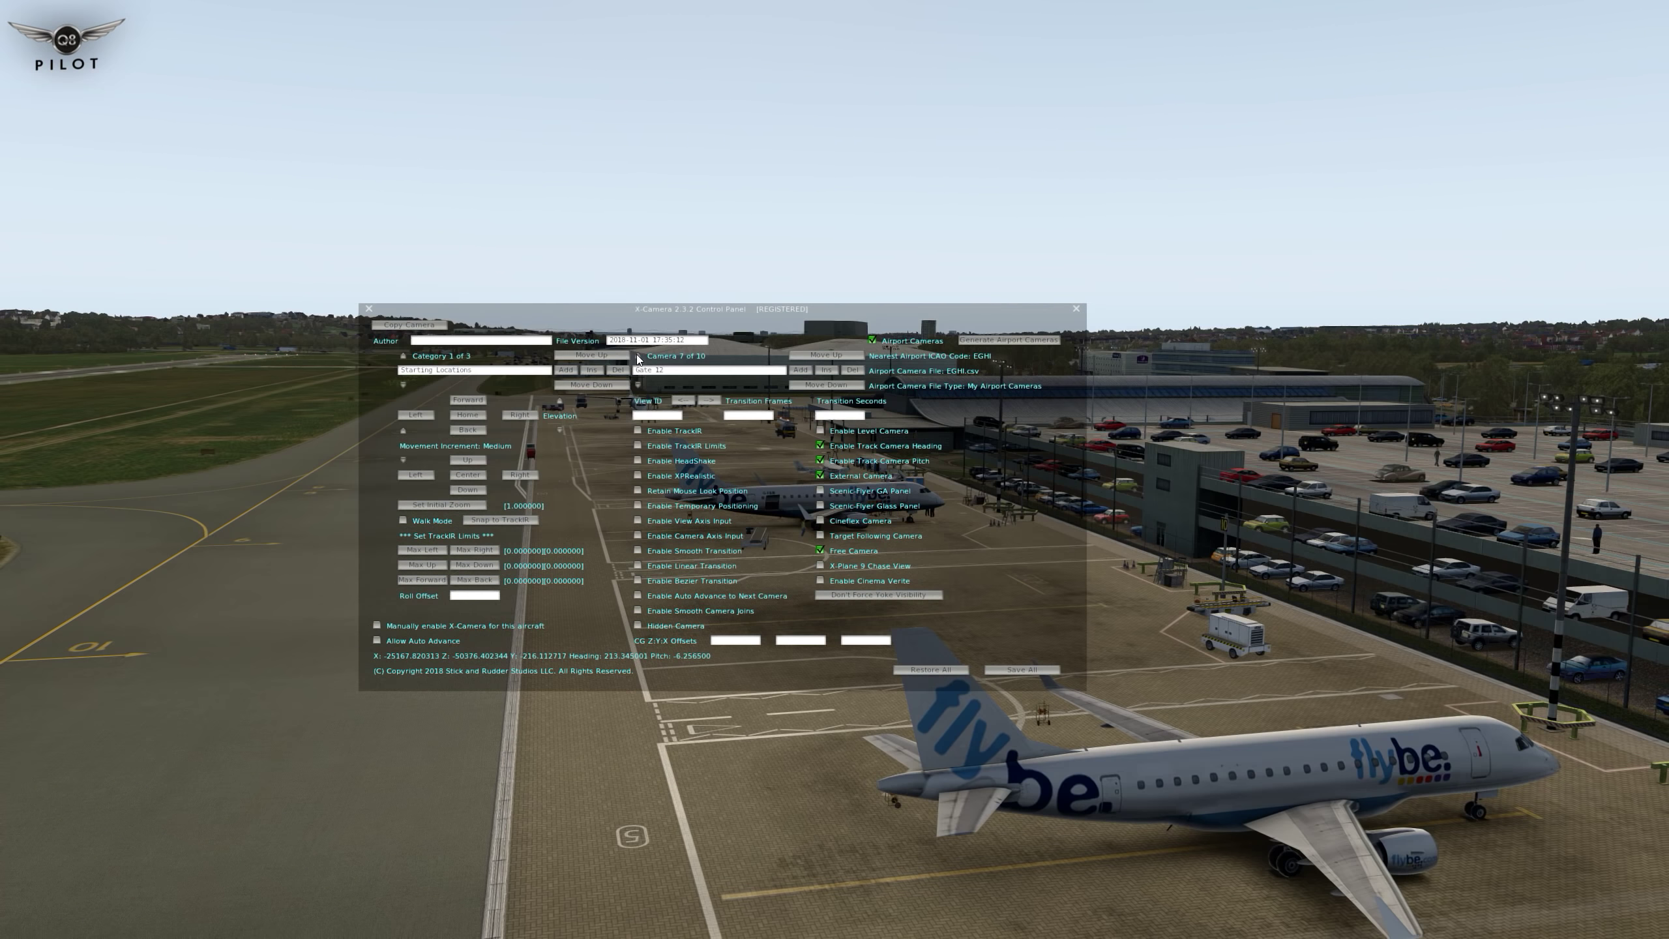
{"action": "left_click", "coordinate": [638, 357]}
{"action": "left_click", "coordinate": [638, 357]}
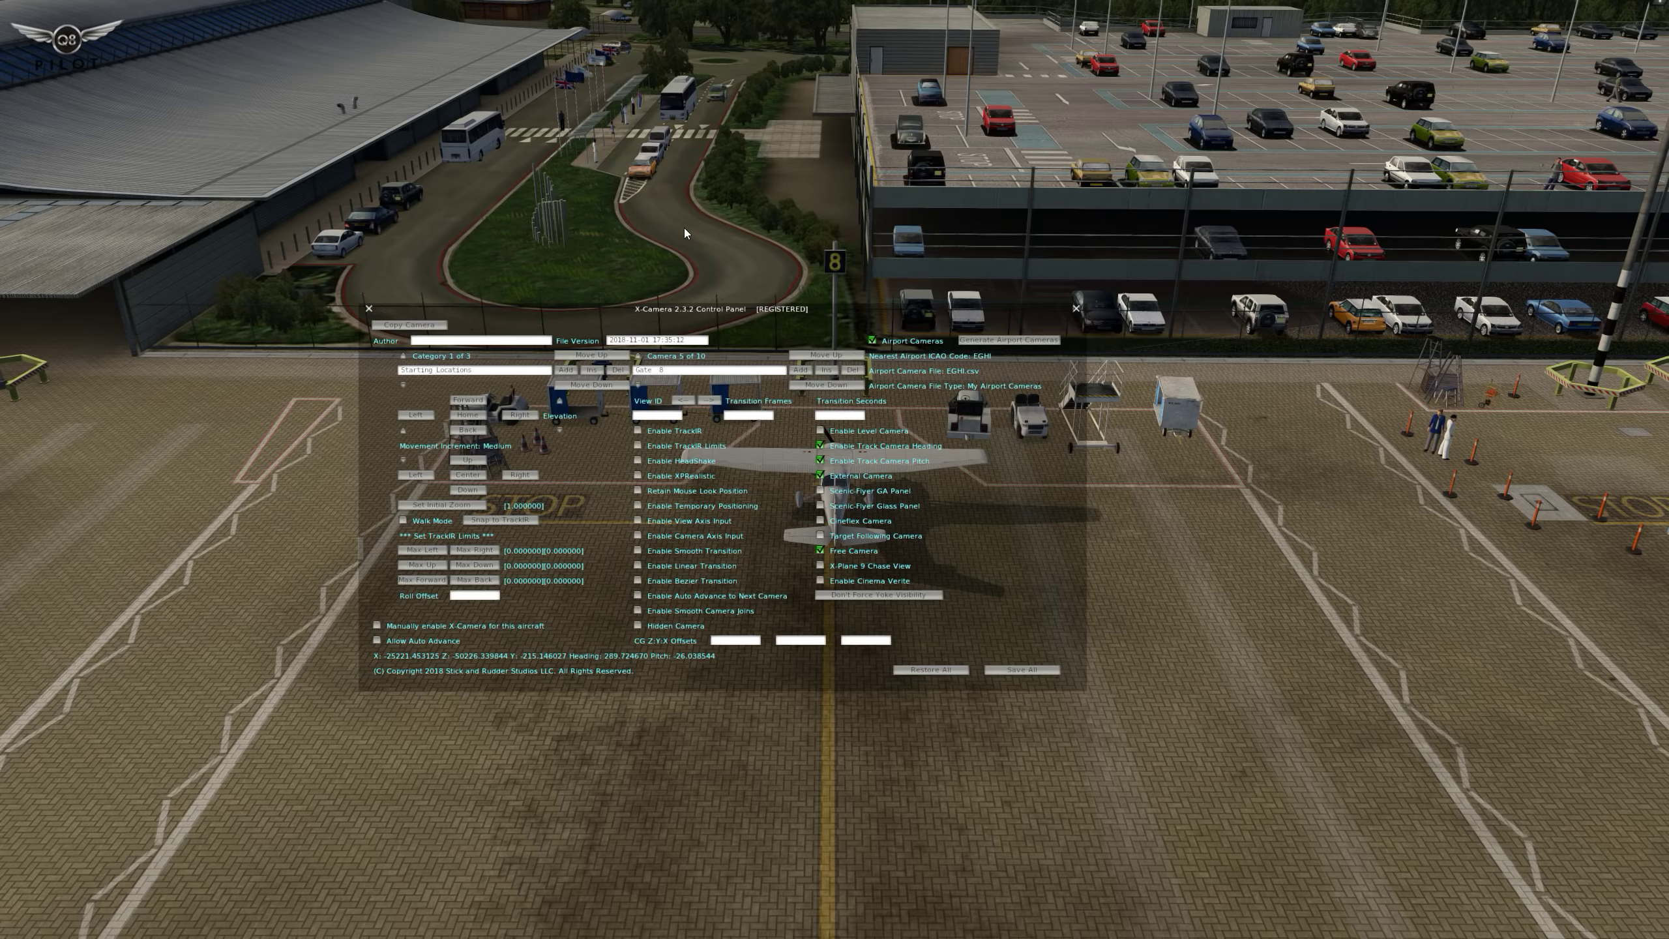
Step: Advance through the airport cameras round to the Gate 6 view
{"action": "key", "text": "Right"}
{"action": "key", "text": "Right"}
{"action": "key", "text": "Right"}
{"action": "key", "text": "Right"}
{"action": "key", "text": "Right"}
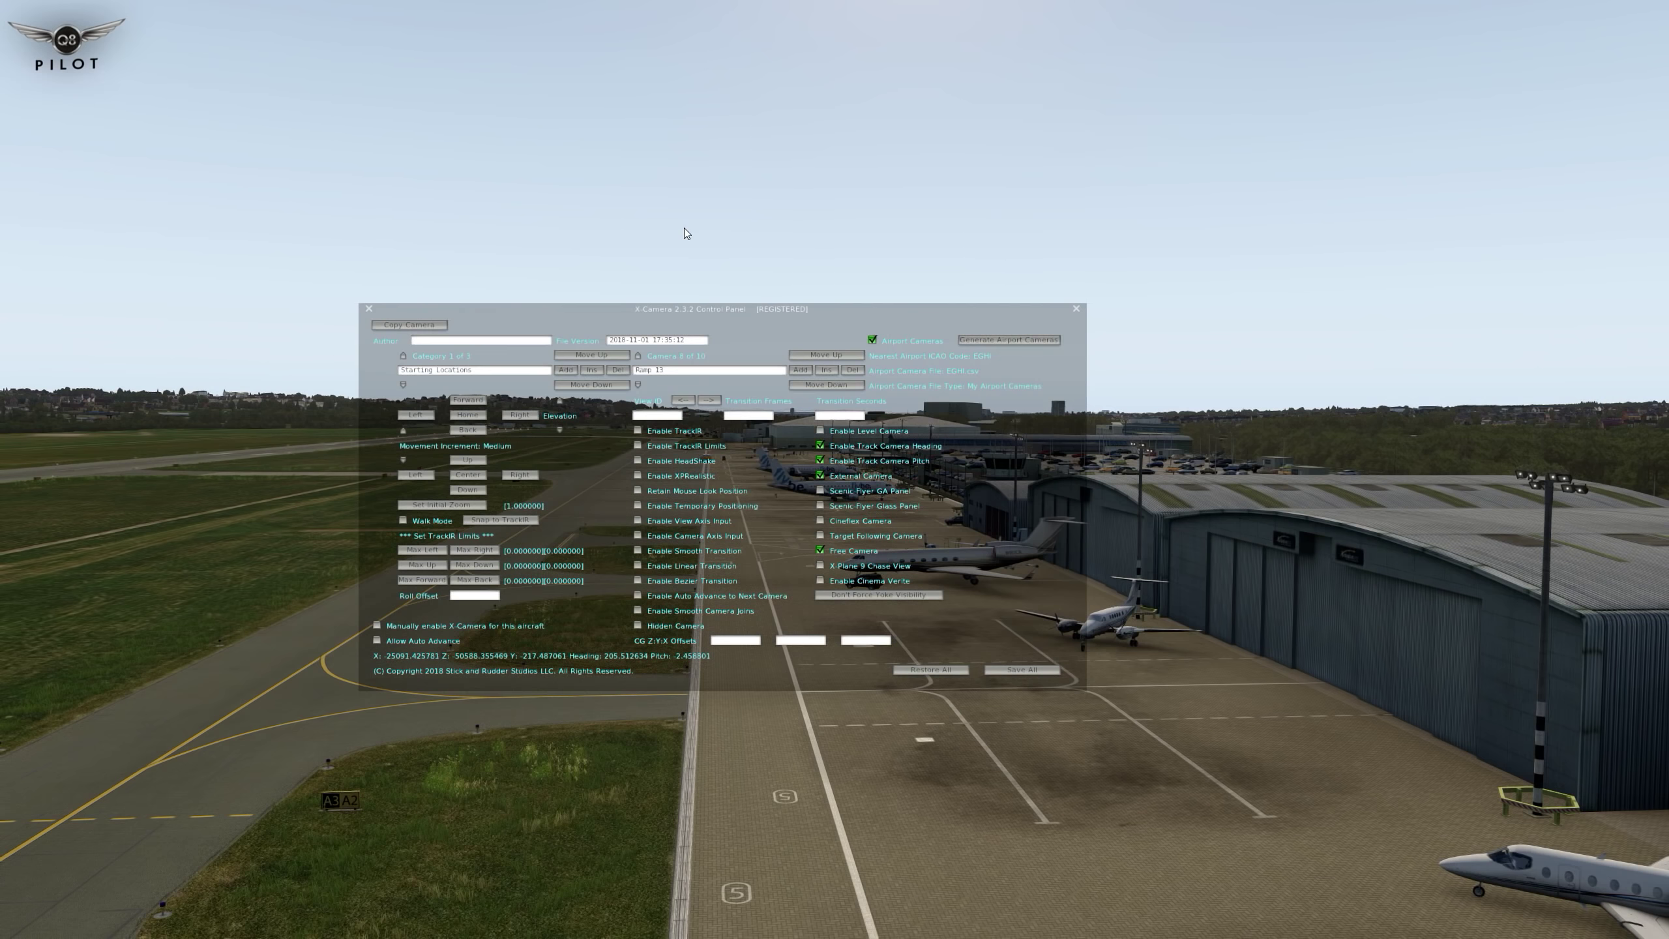
{"action": "key", "text": "Right"}
{"action": "key", "text": "Right"}
{"action": "key", "text": "Right"}
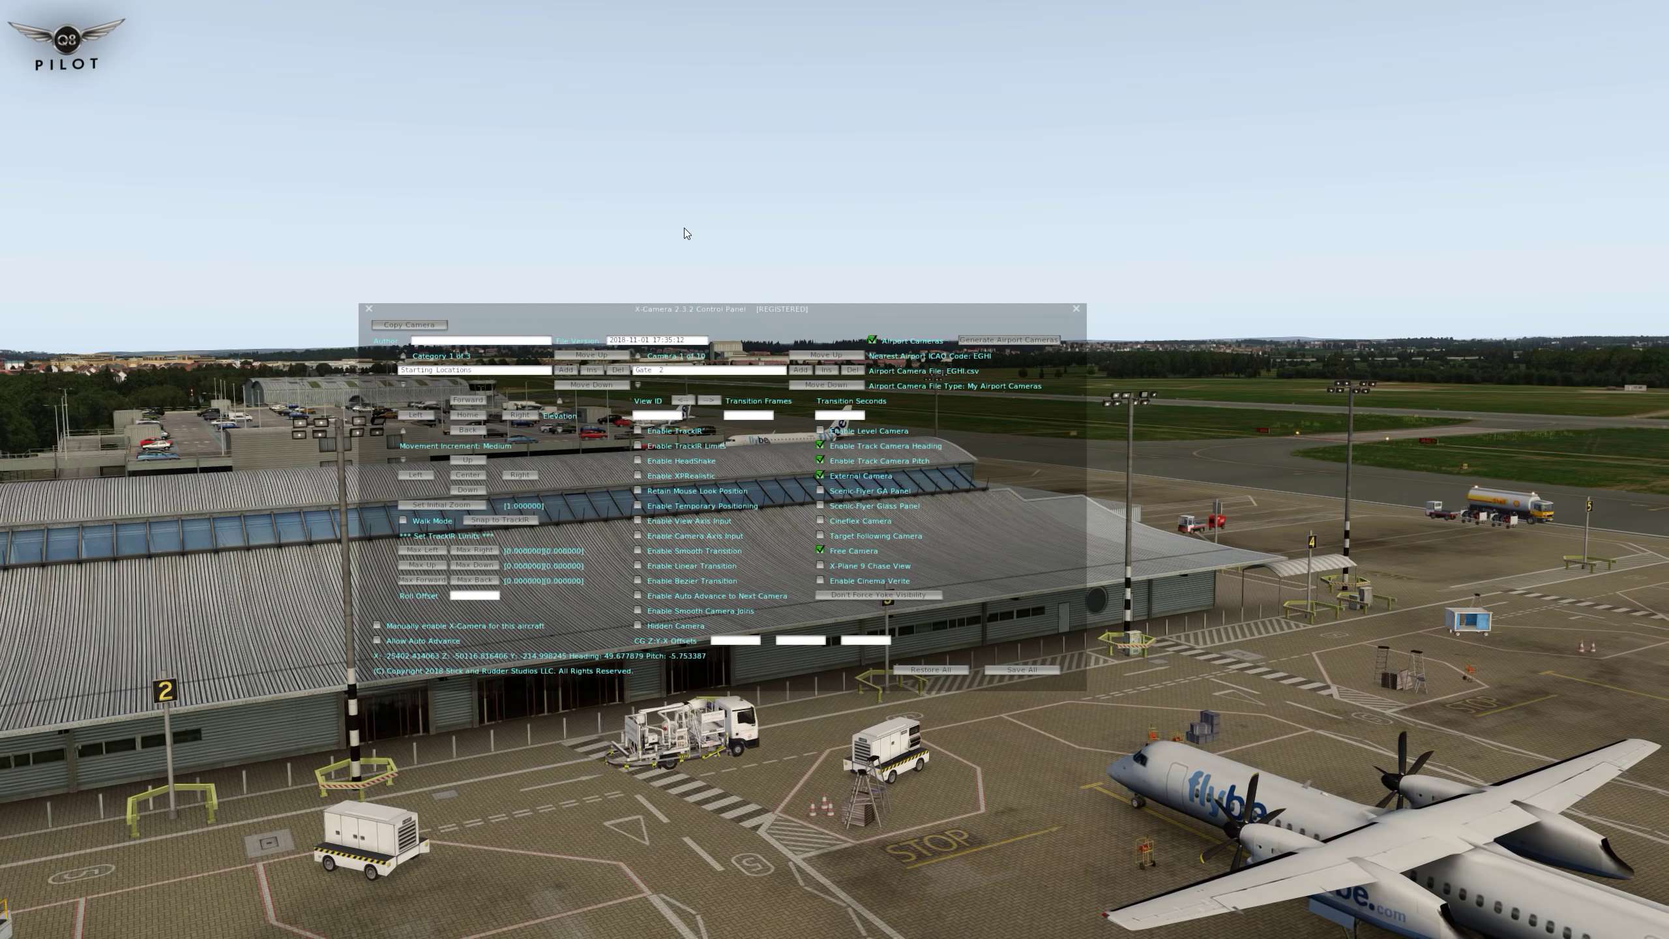
{"action": "key", "text": "Right"}
{"action": "key", "text": "Right"}
{"action": "key", "text": "Right"}
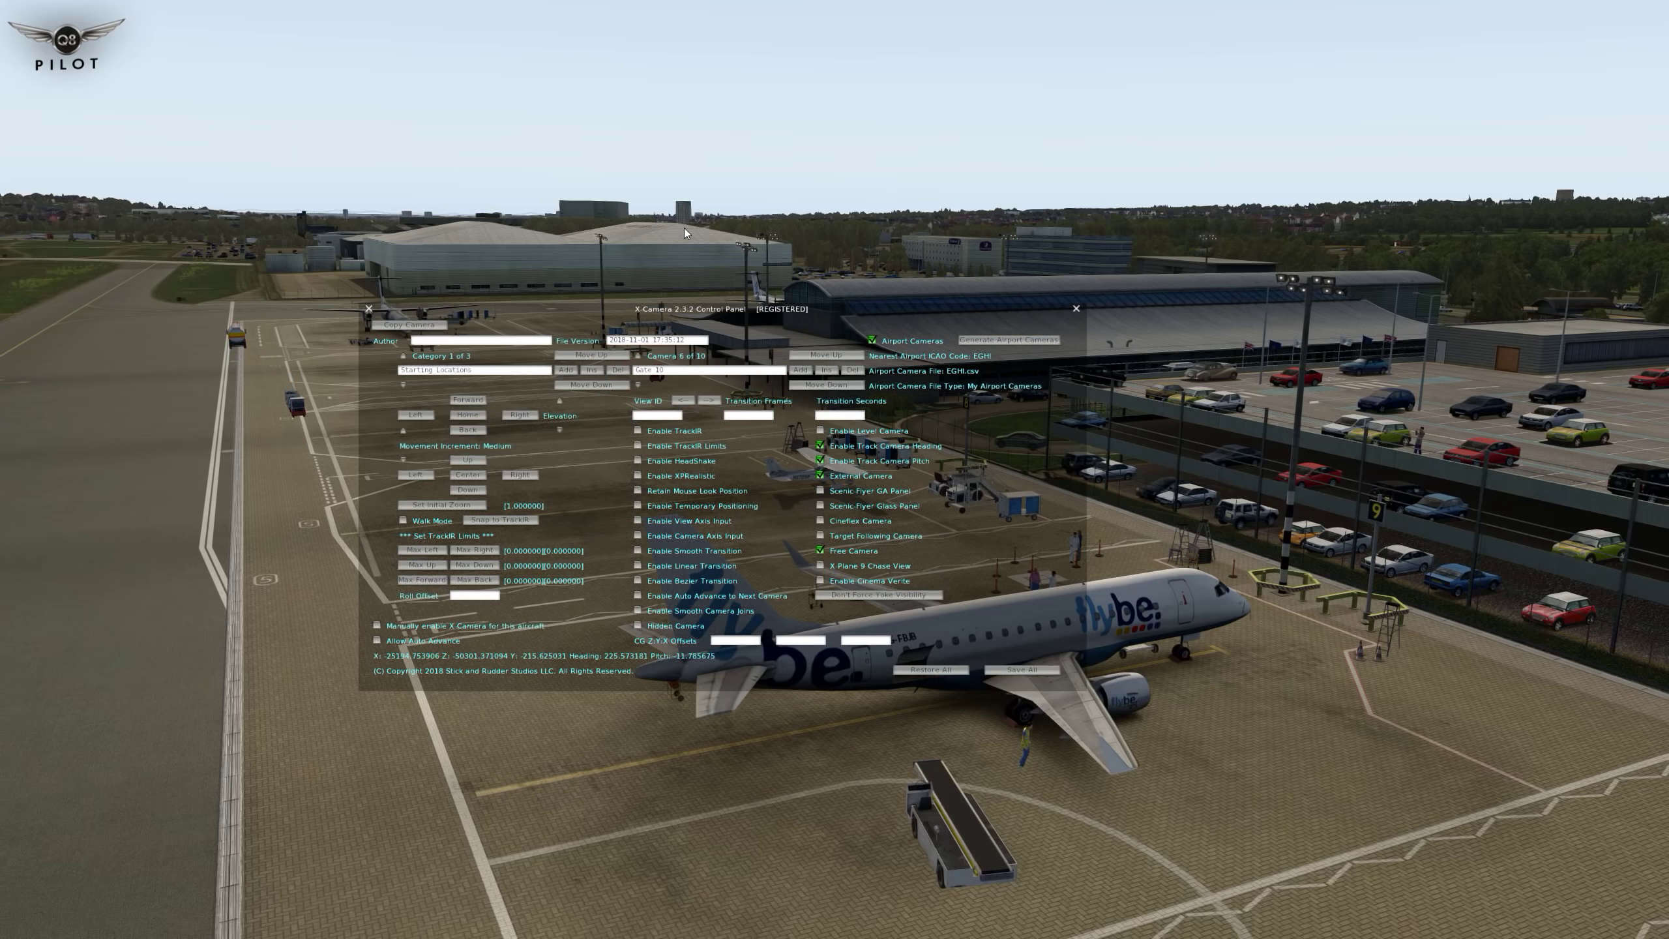
Step: Switch to the View Points category and toggle between runway 02 and 20 views with the panel hidden
{"action": "key", "text": "Down"}
{"action": "key", "text": "Down"}
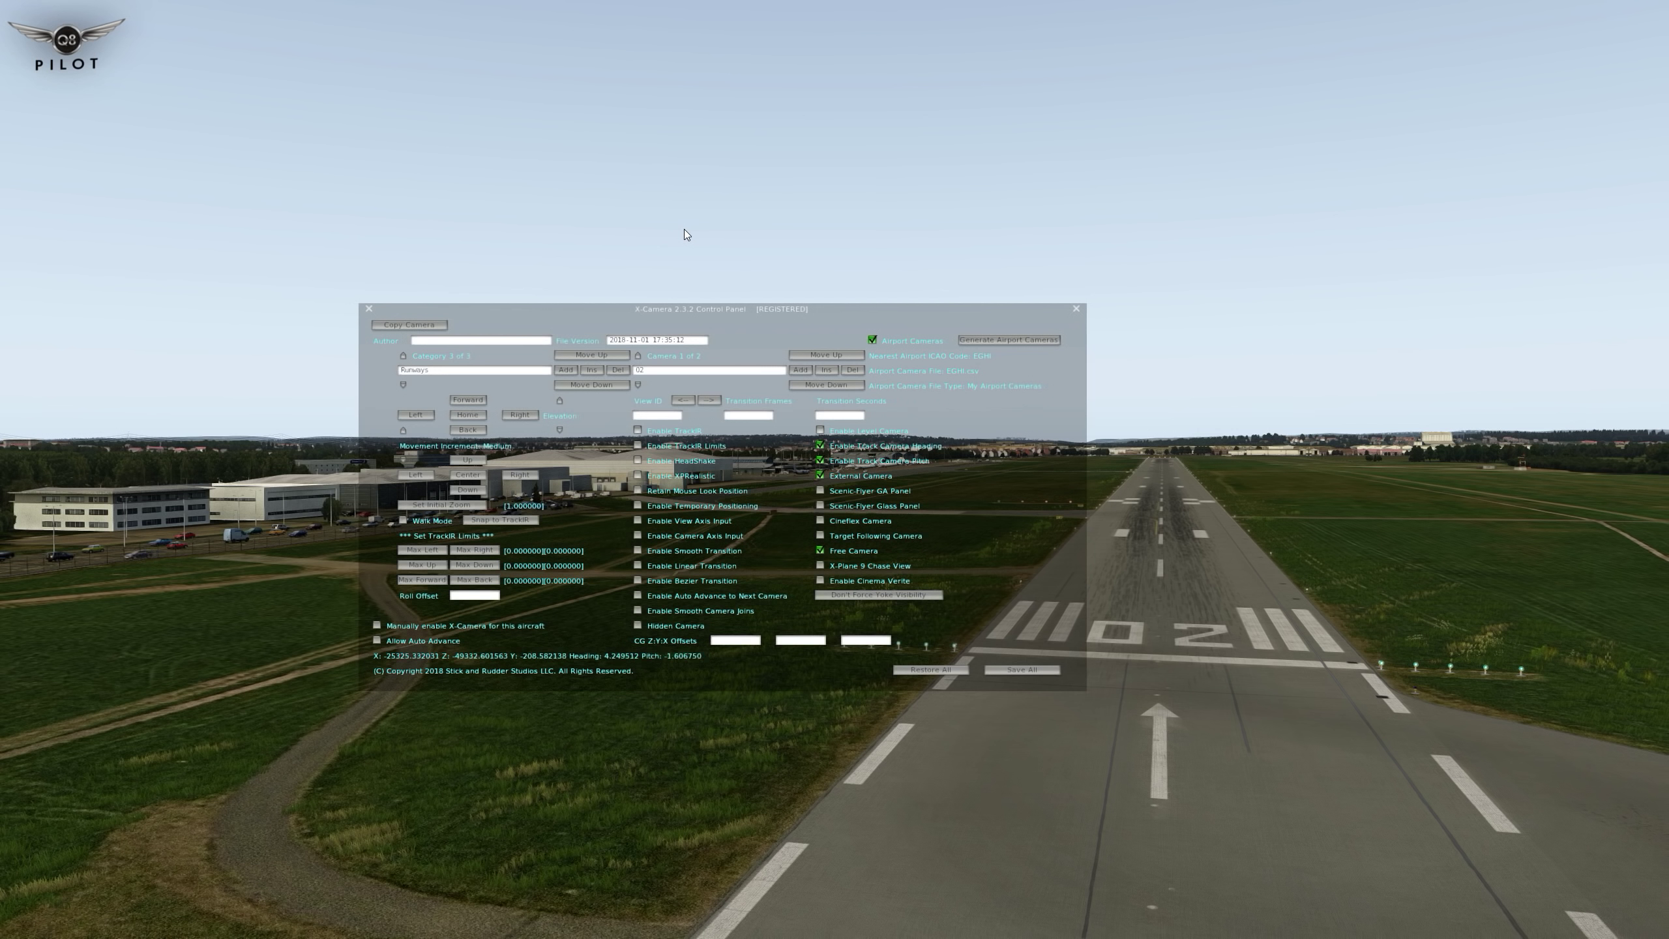
{"action": "key", "text": "ctrl+F8"}
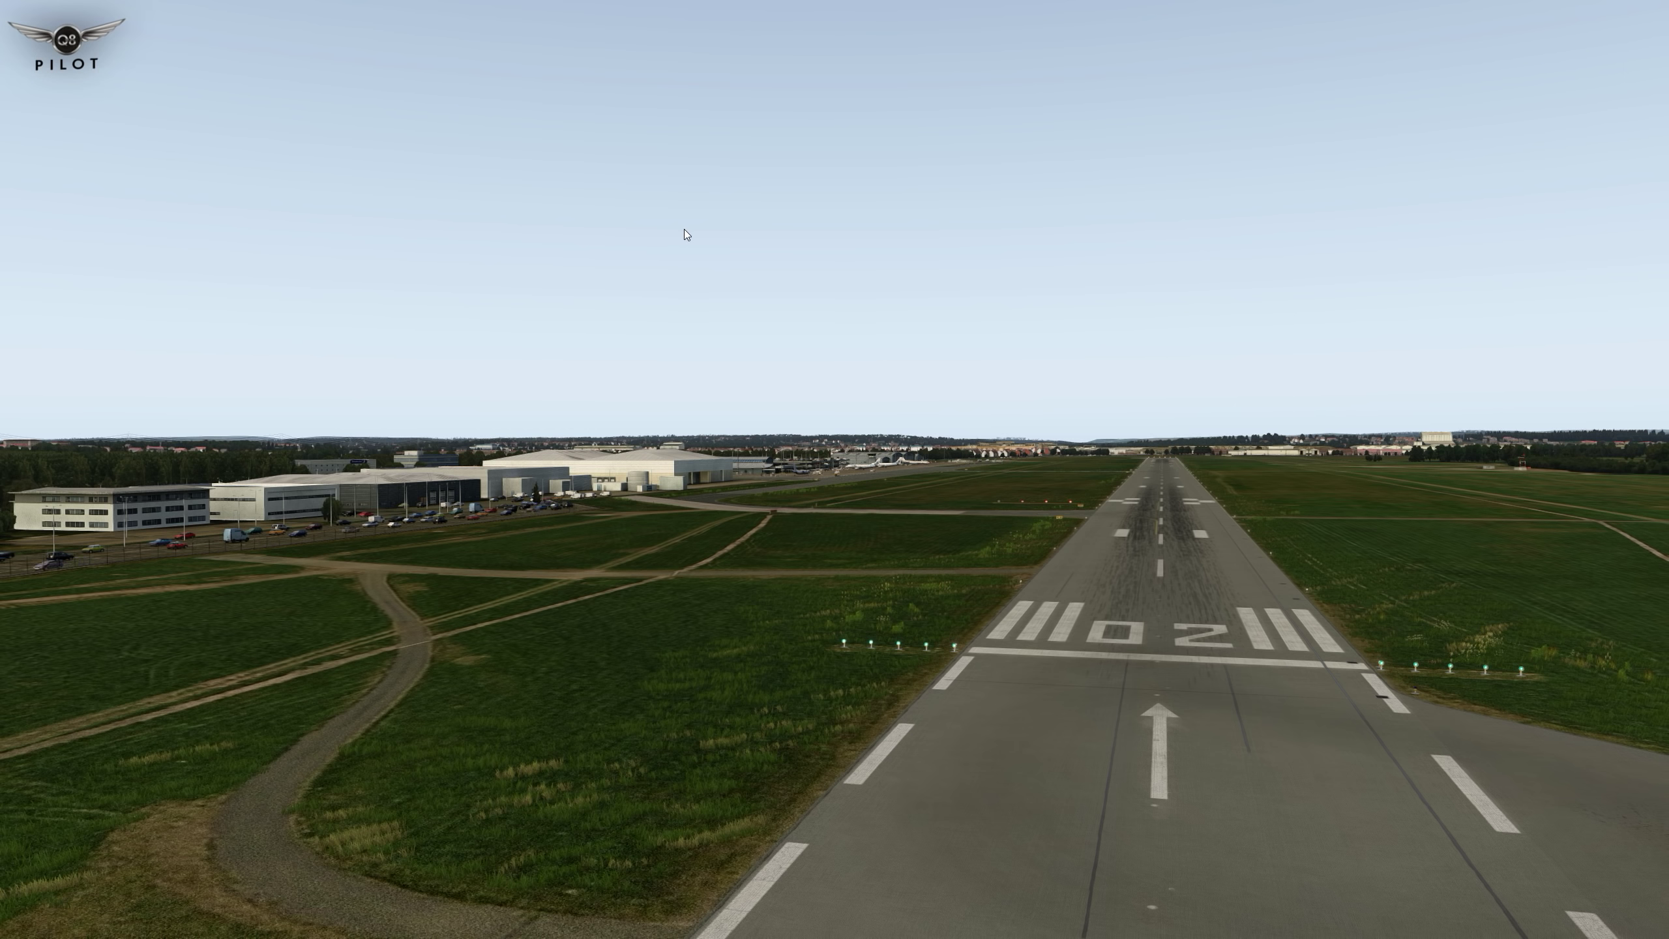
{"action": "key", "text": "Right"}
{"action": "key", "text": "Left"}
{"action": "key", "text": "Right"}
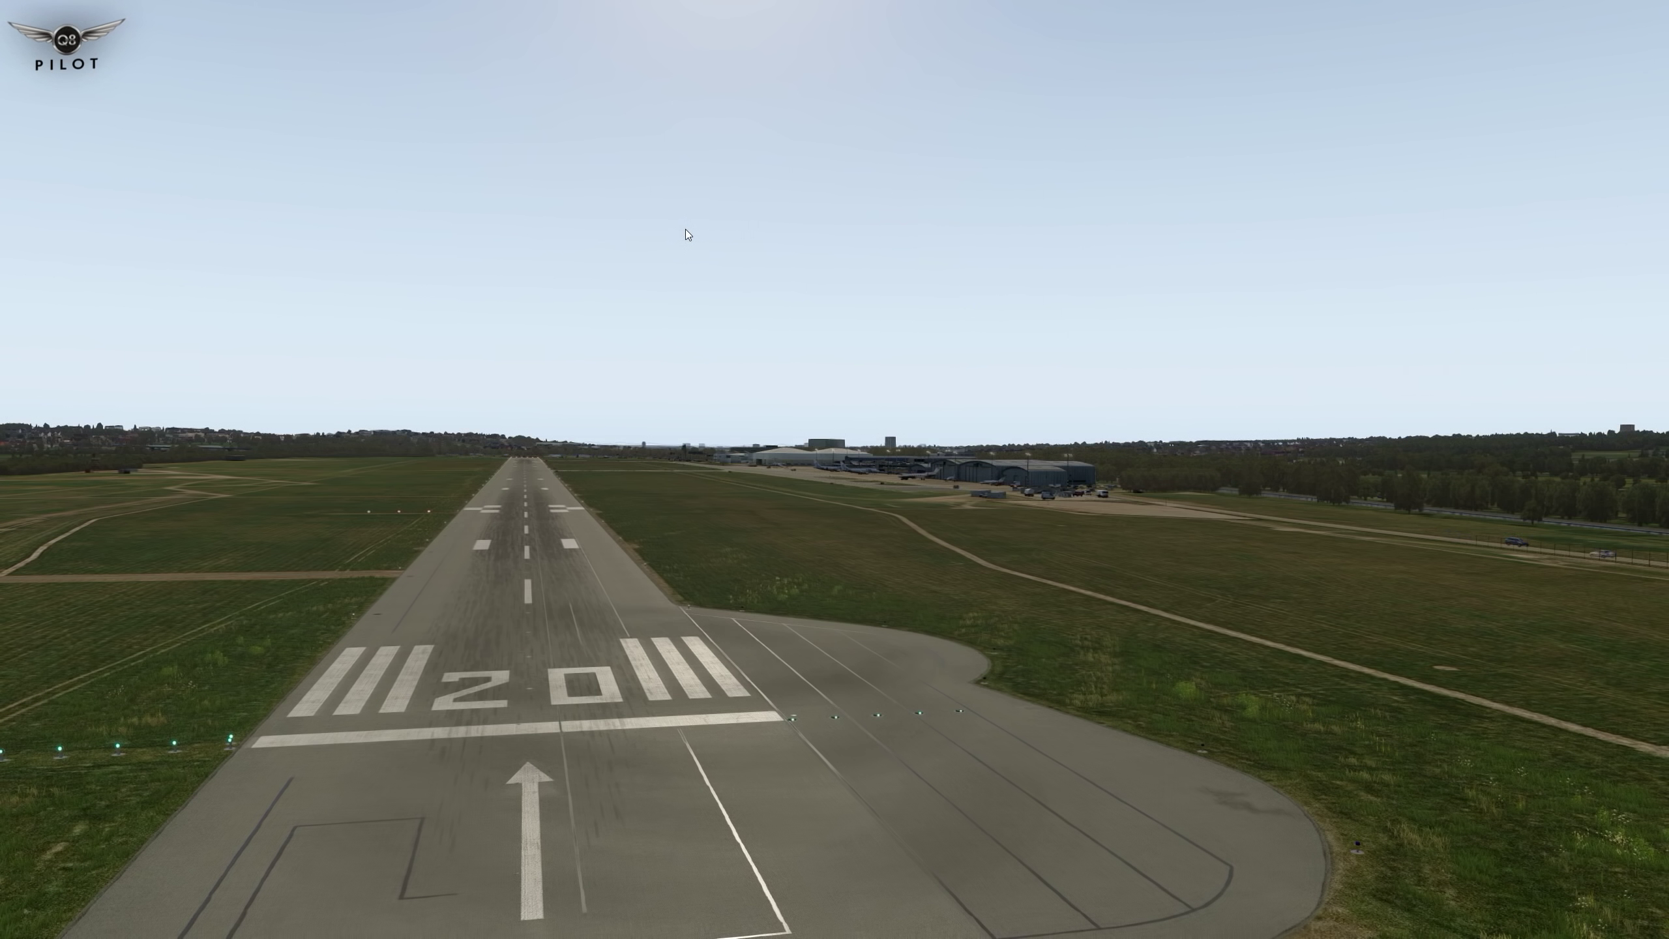
{"action": "key", "text": "Left"}
{"action": "key", "text": "Right"}
{"action": "key", "text": "F8"}
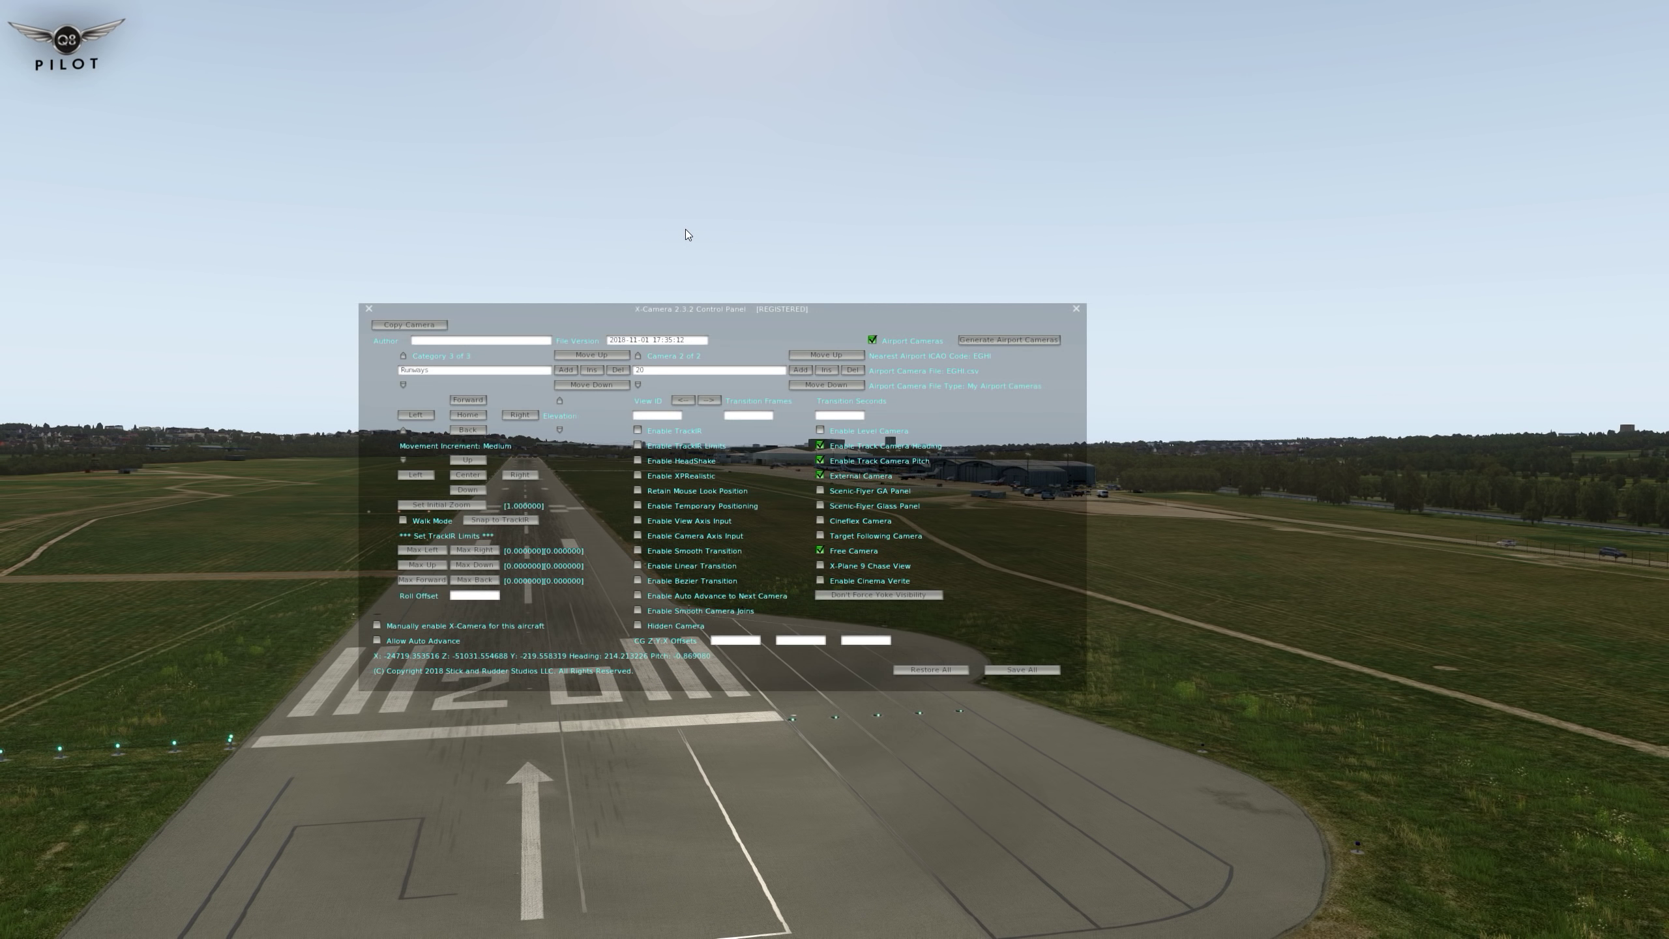
Step: Return to the gate category and step through apron views to the Cessna apron view
{"action": "key", "text": "Left"}
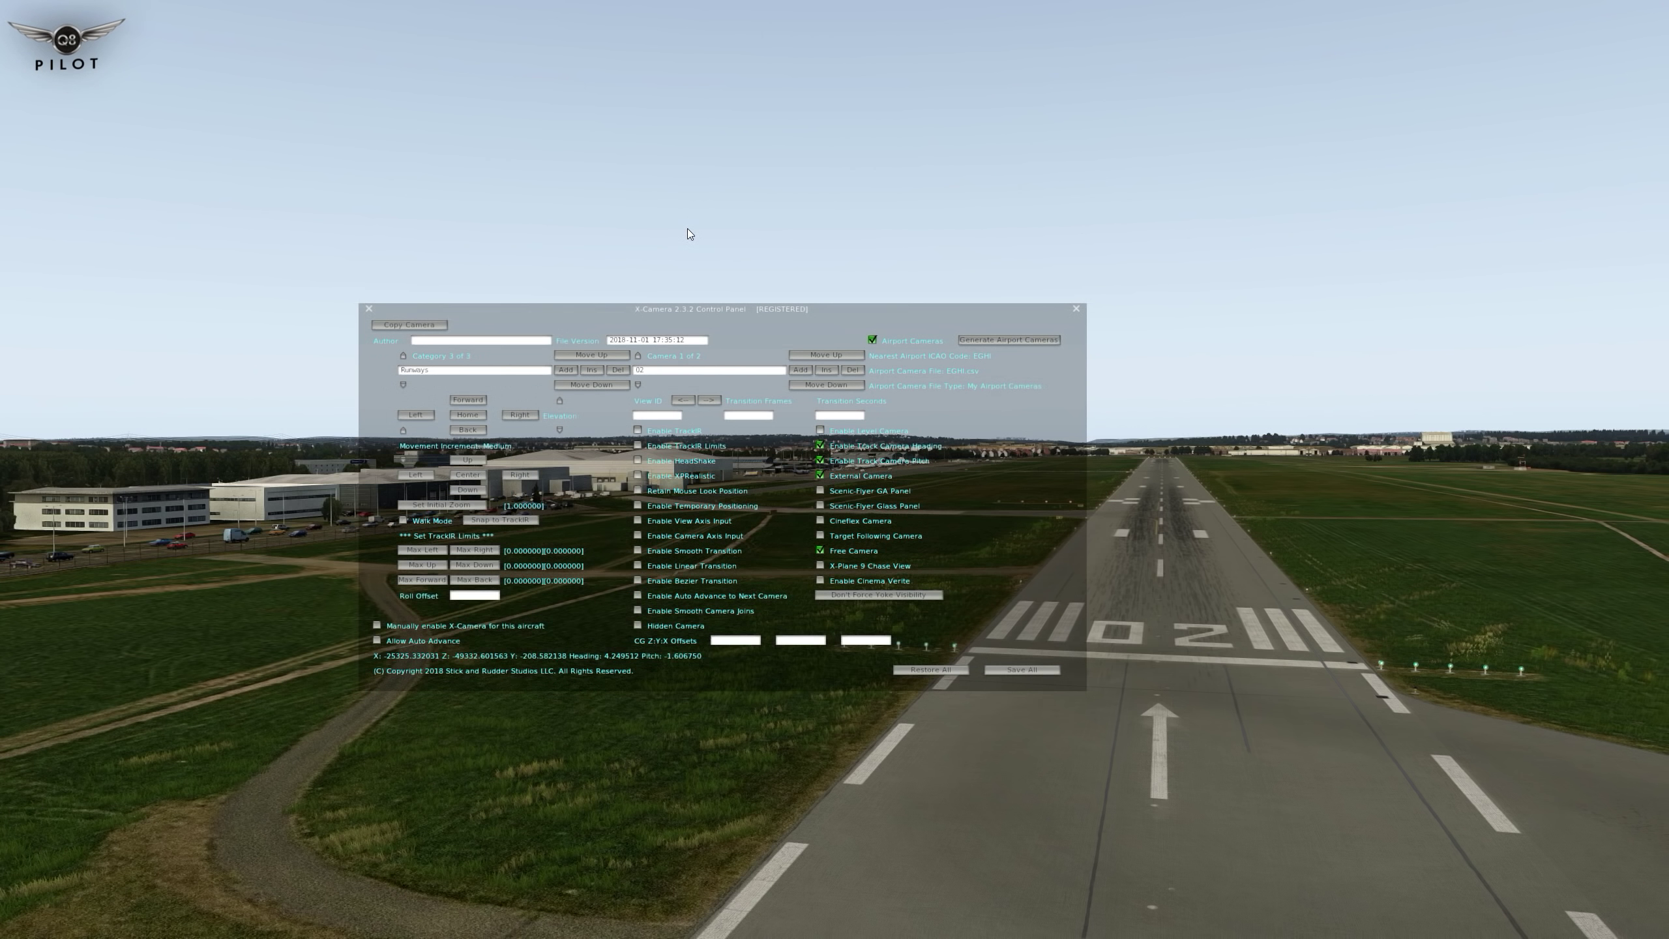
{"action": "key", "text": "Down"}
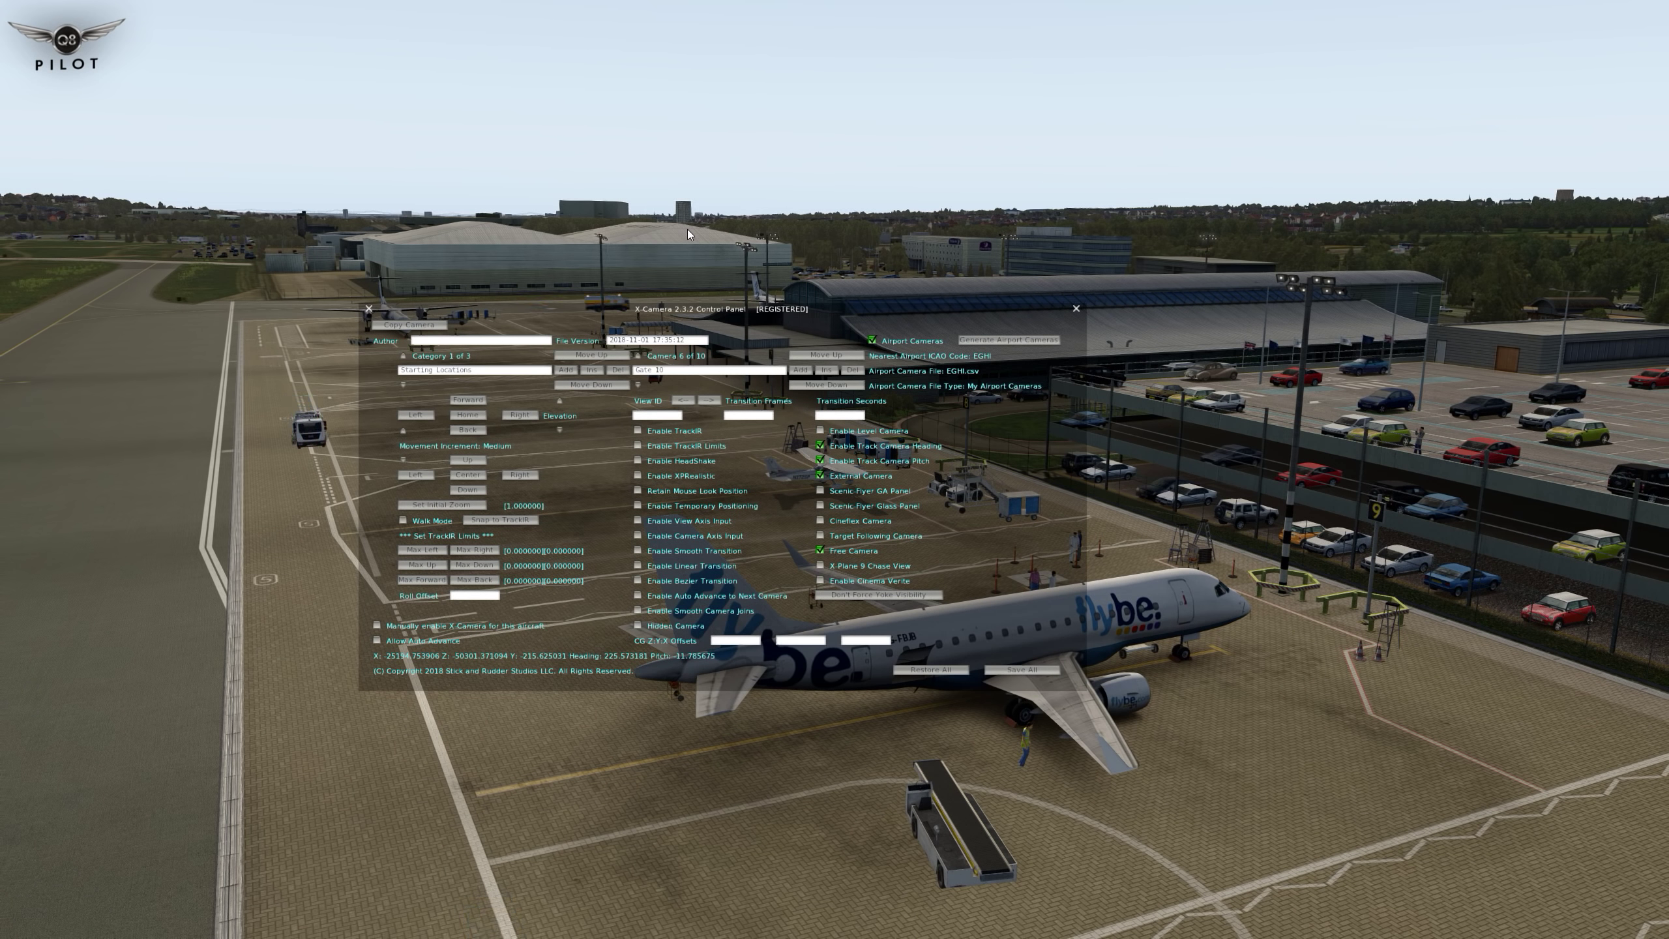
{"action": "key", "text": "shift+c"}
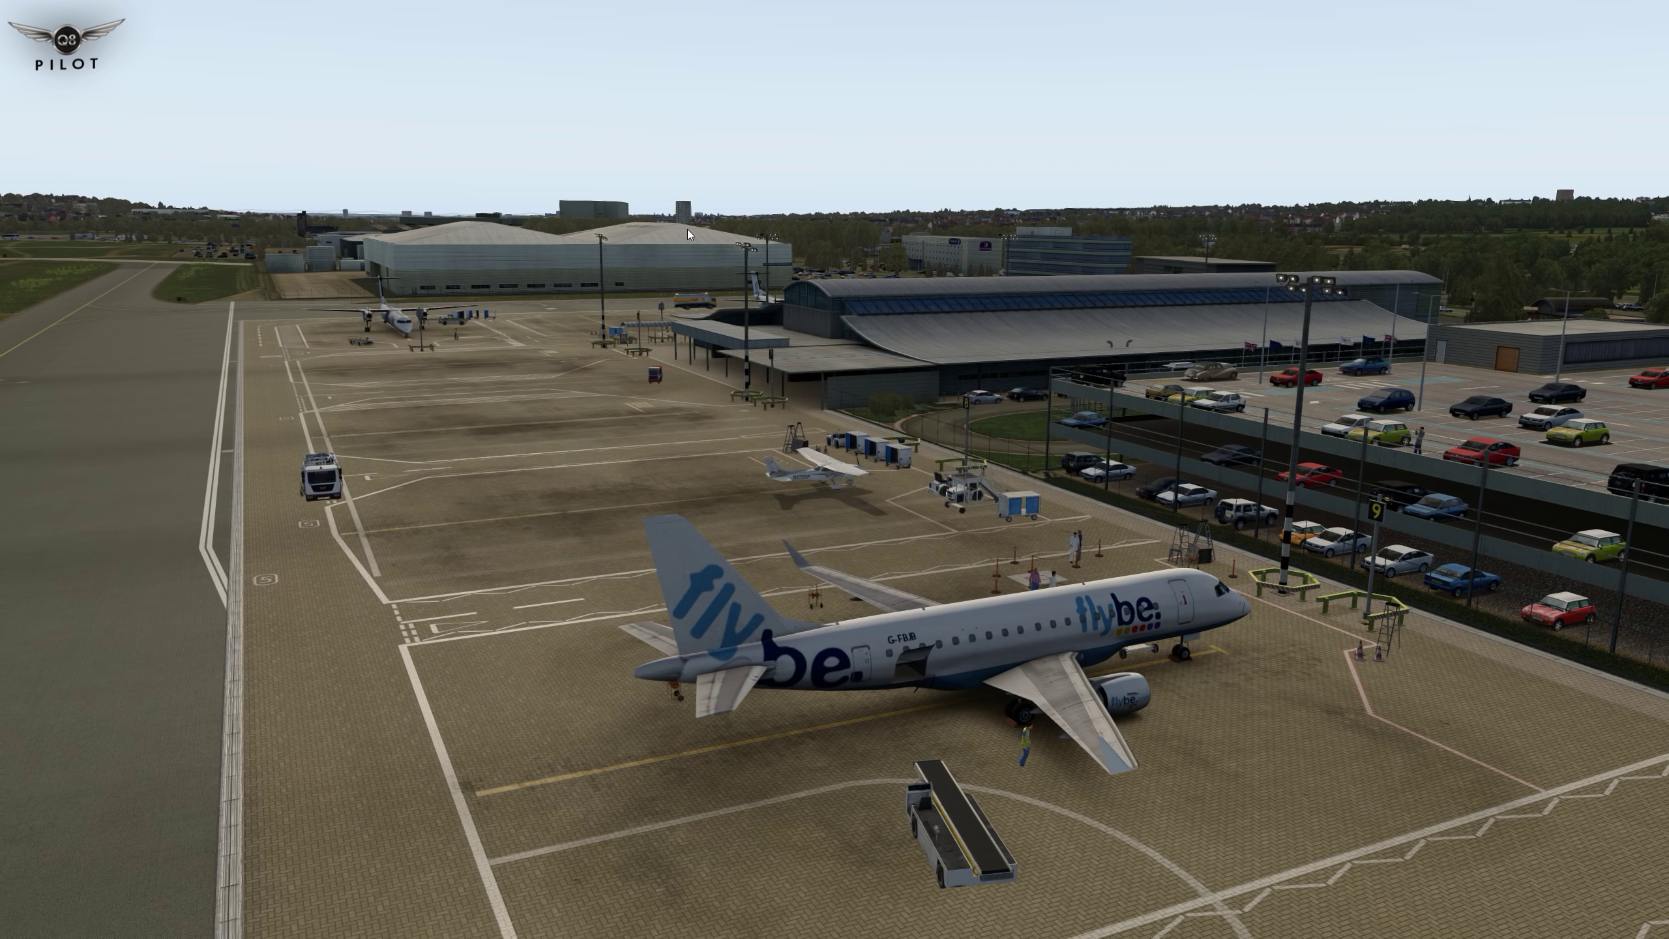
{"action": "key", "text": "Right"}
{"action": "key", "text": "Right"}
{"action": "key", "text": "Right"}
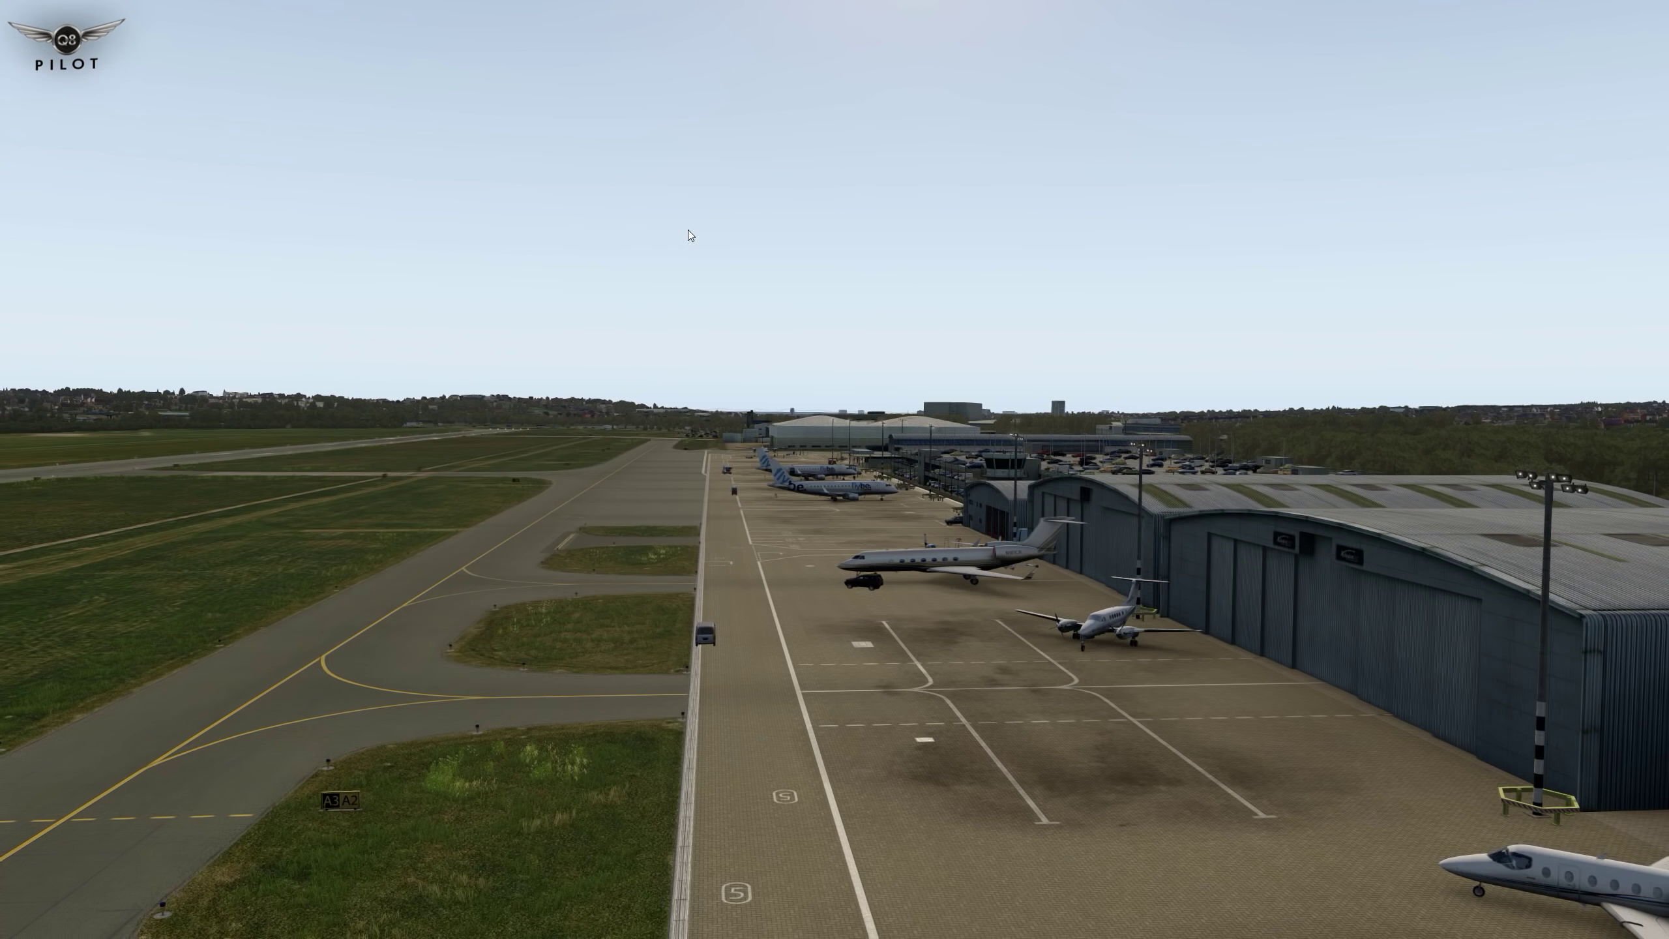
{"action": "key", "text": "Right"}
{"action": "key", "text": "Right"}
{"action": "key", "text": "Right"}
{"action": "key", "text": "Right"}
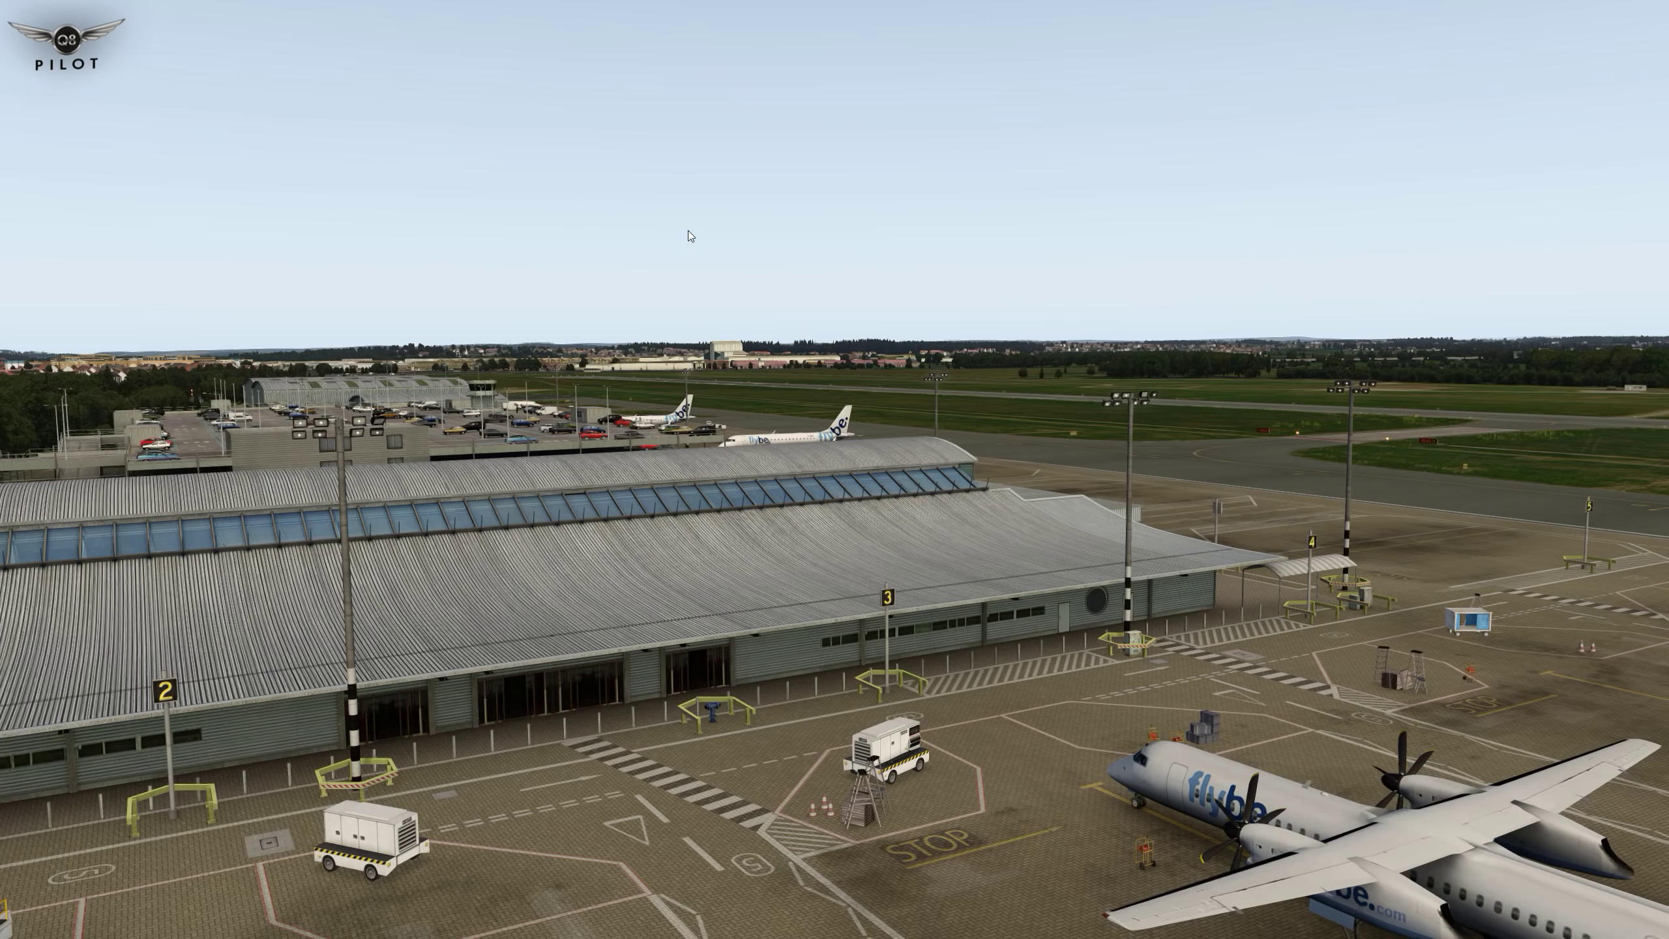
{"action": "key", "text": "Right"}
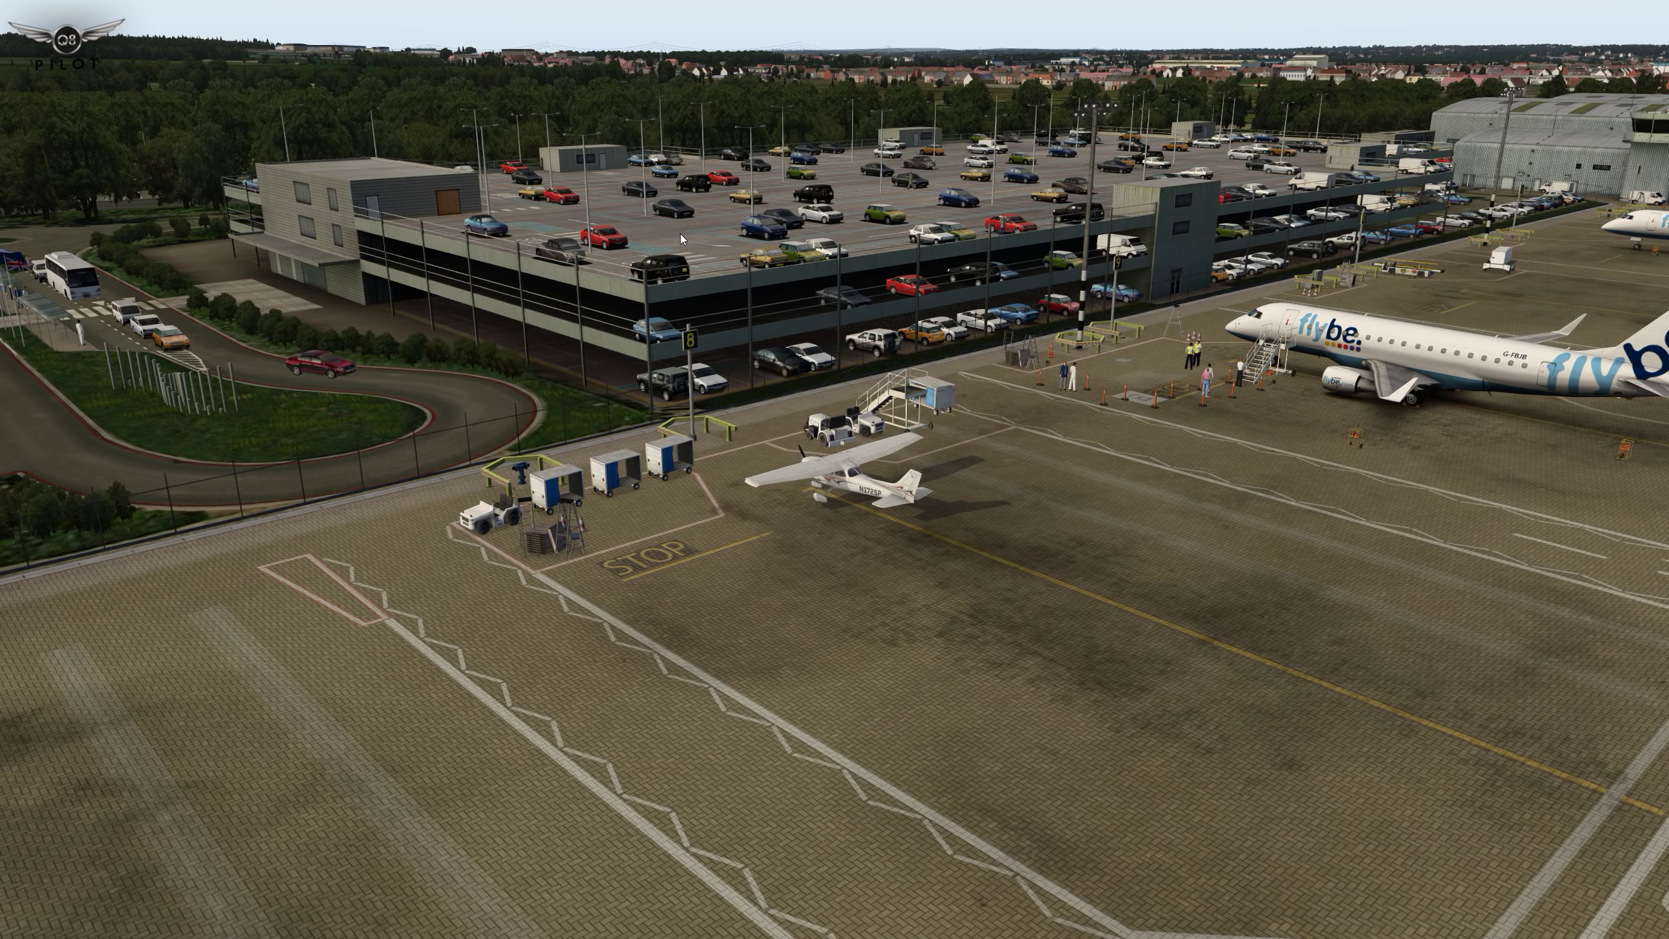
{"action": "key", "text": "F8"}
Step: Drag the X-Camera Control Panel up and to the left
{"action": "left_click_drag", "start_coordinate": [772, 313], "coordinate": [735, 290]}
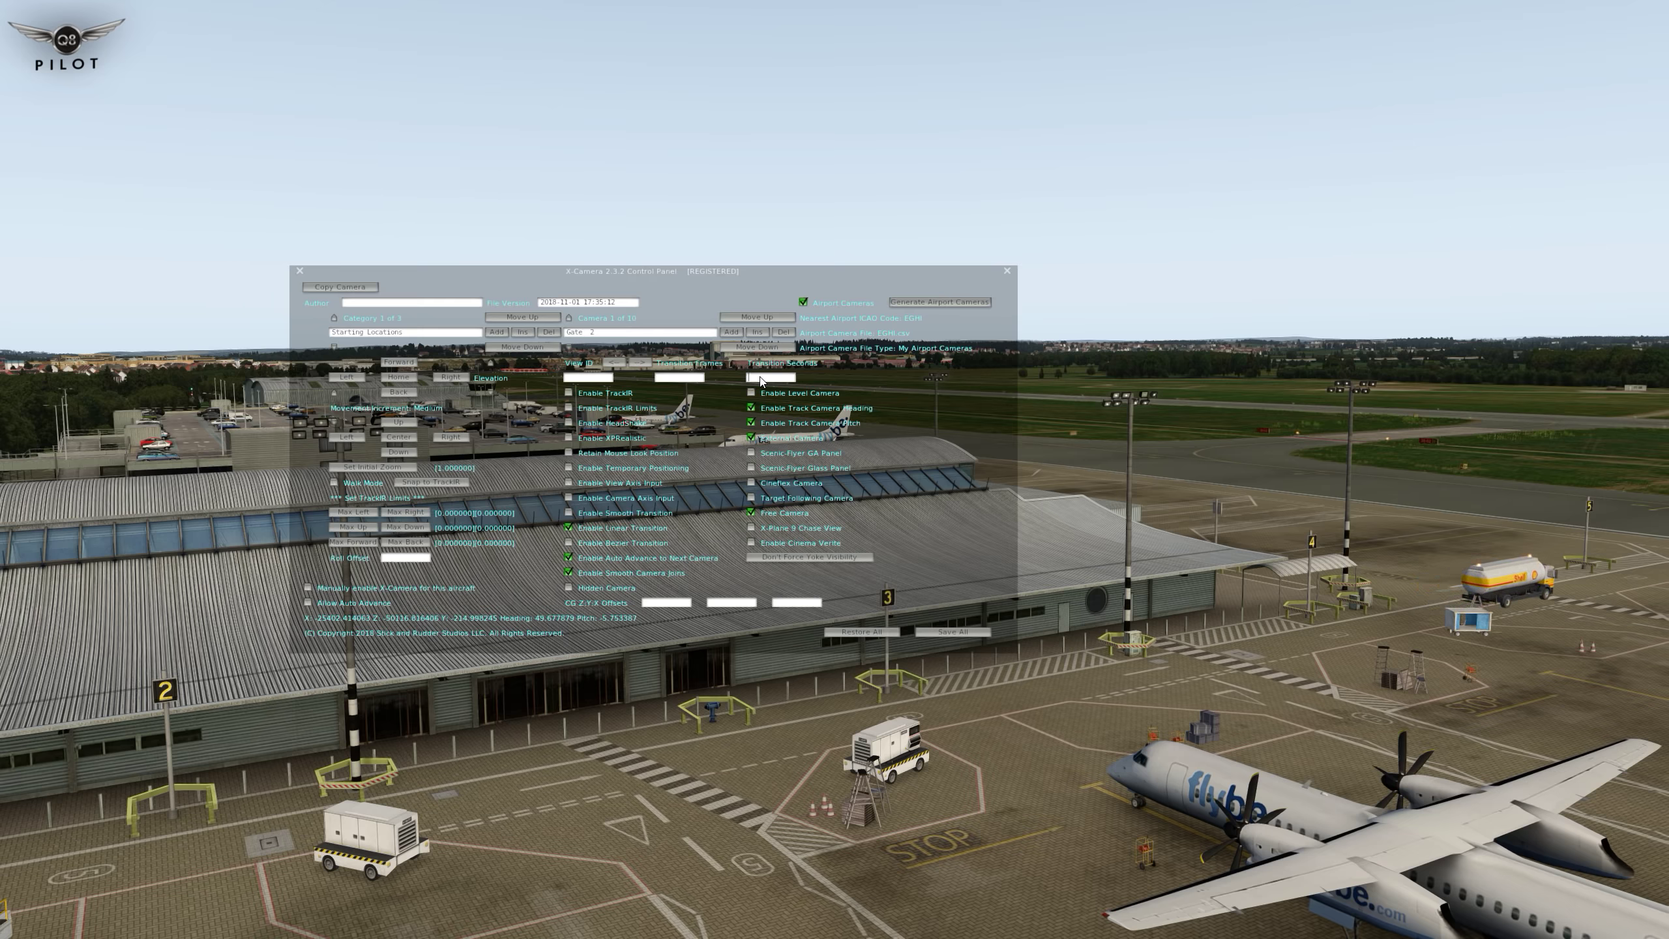
Step: Set Transition Seconds to 10, step between Gate 6 and Gate 4 cameras, and enable auto-advance
{"action": "type", "text": "10"}
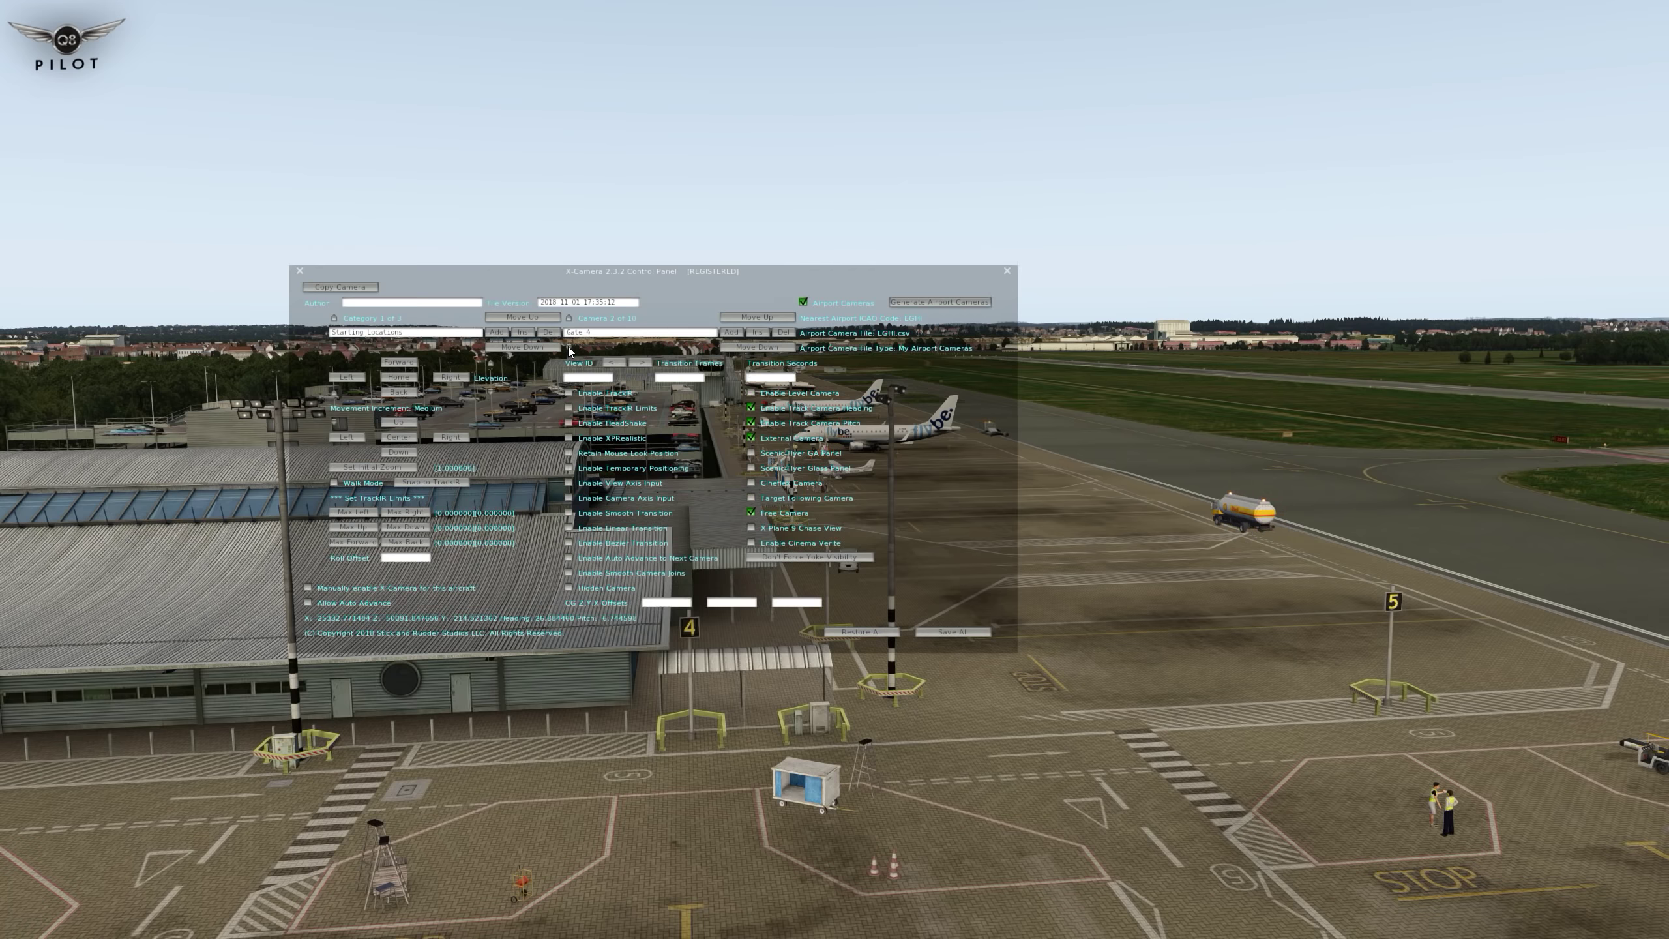
{"action": "left_click", "coordinate": [568, 347]}
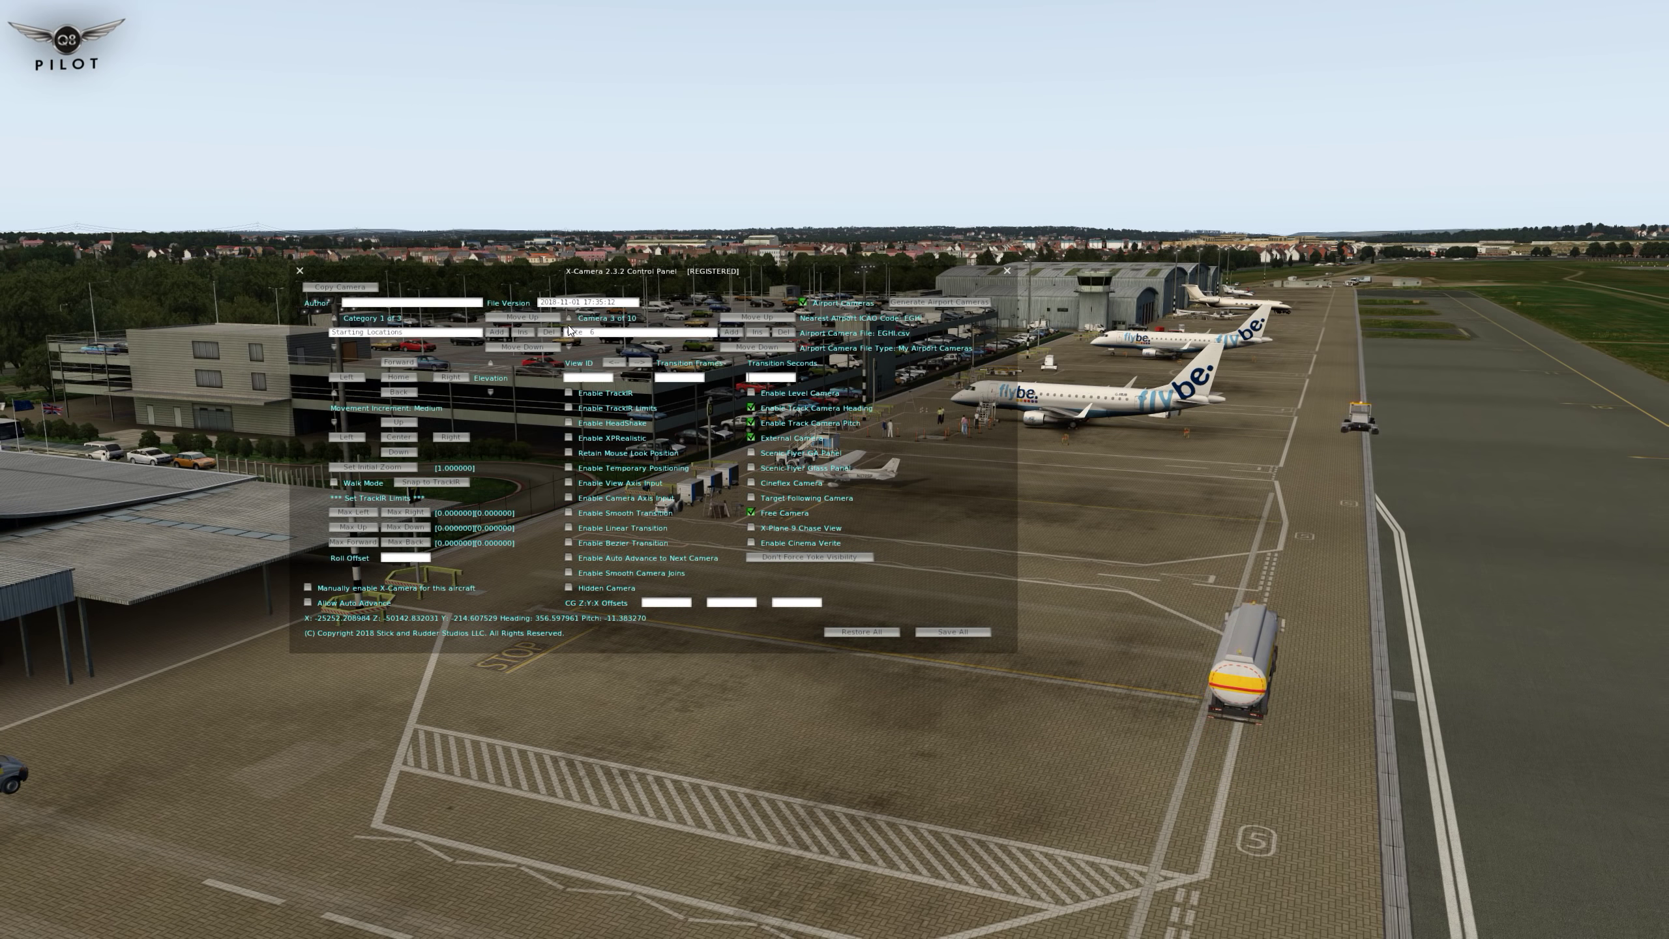
{"action": "left_click", "coordinate": [568, 320]}
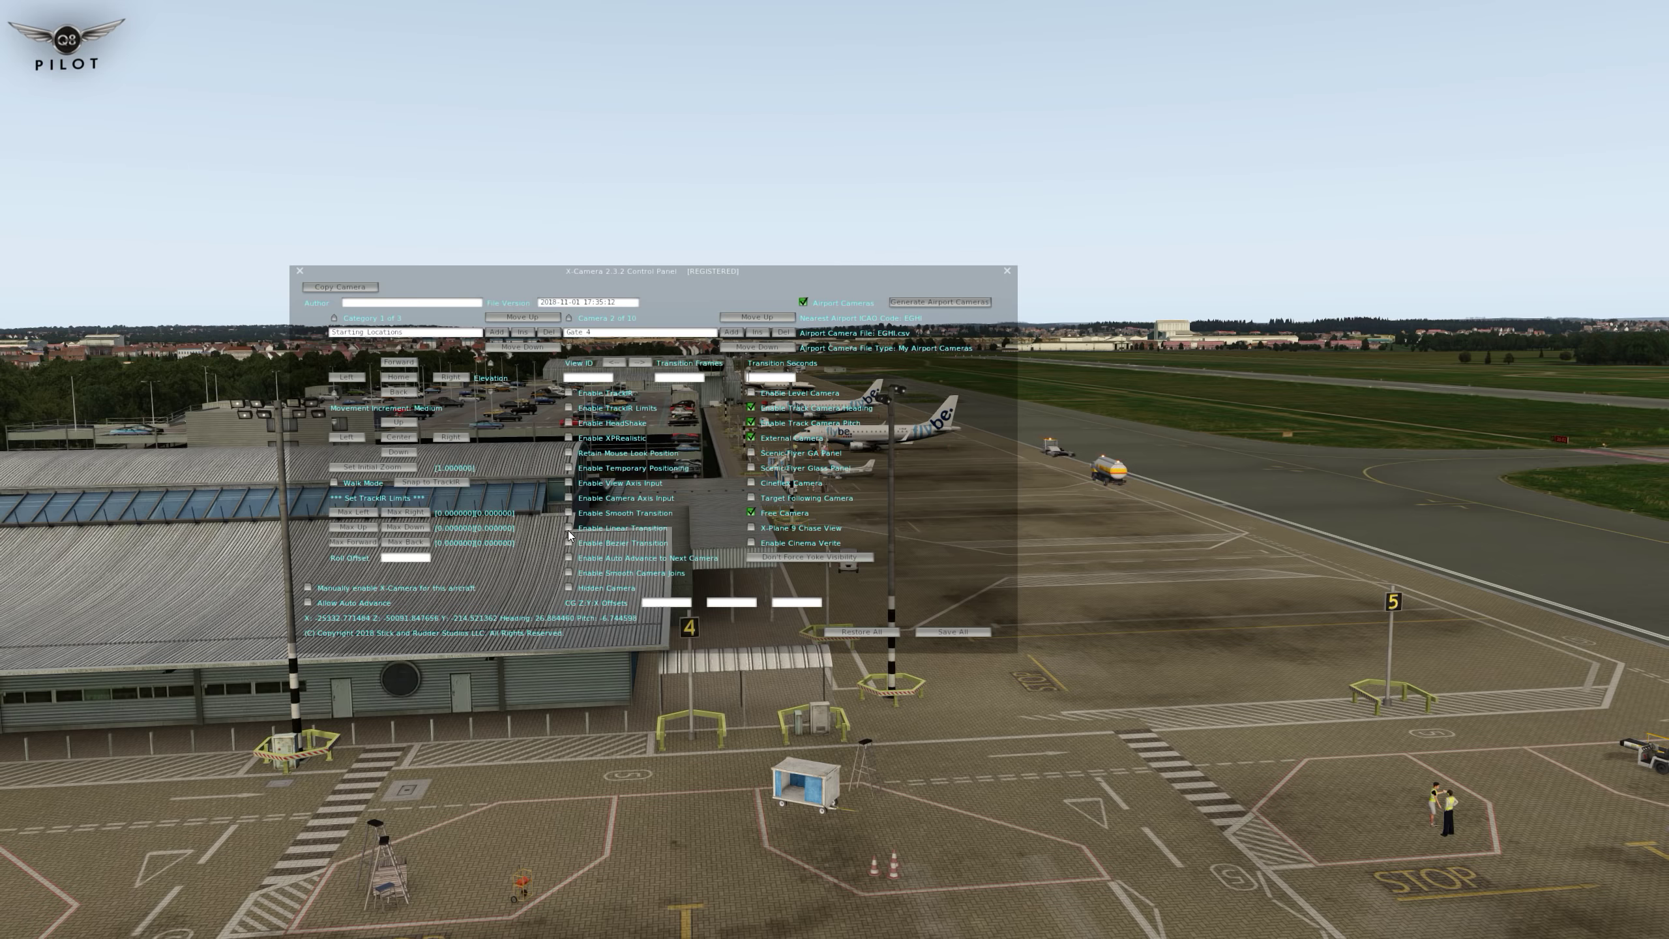
{"action": "left_click", "coordinate": [568, 558]}
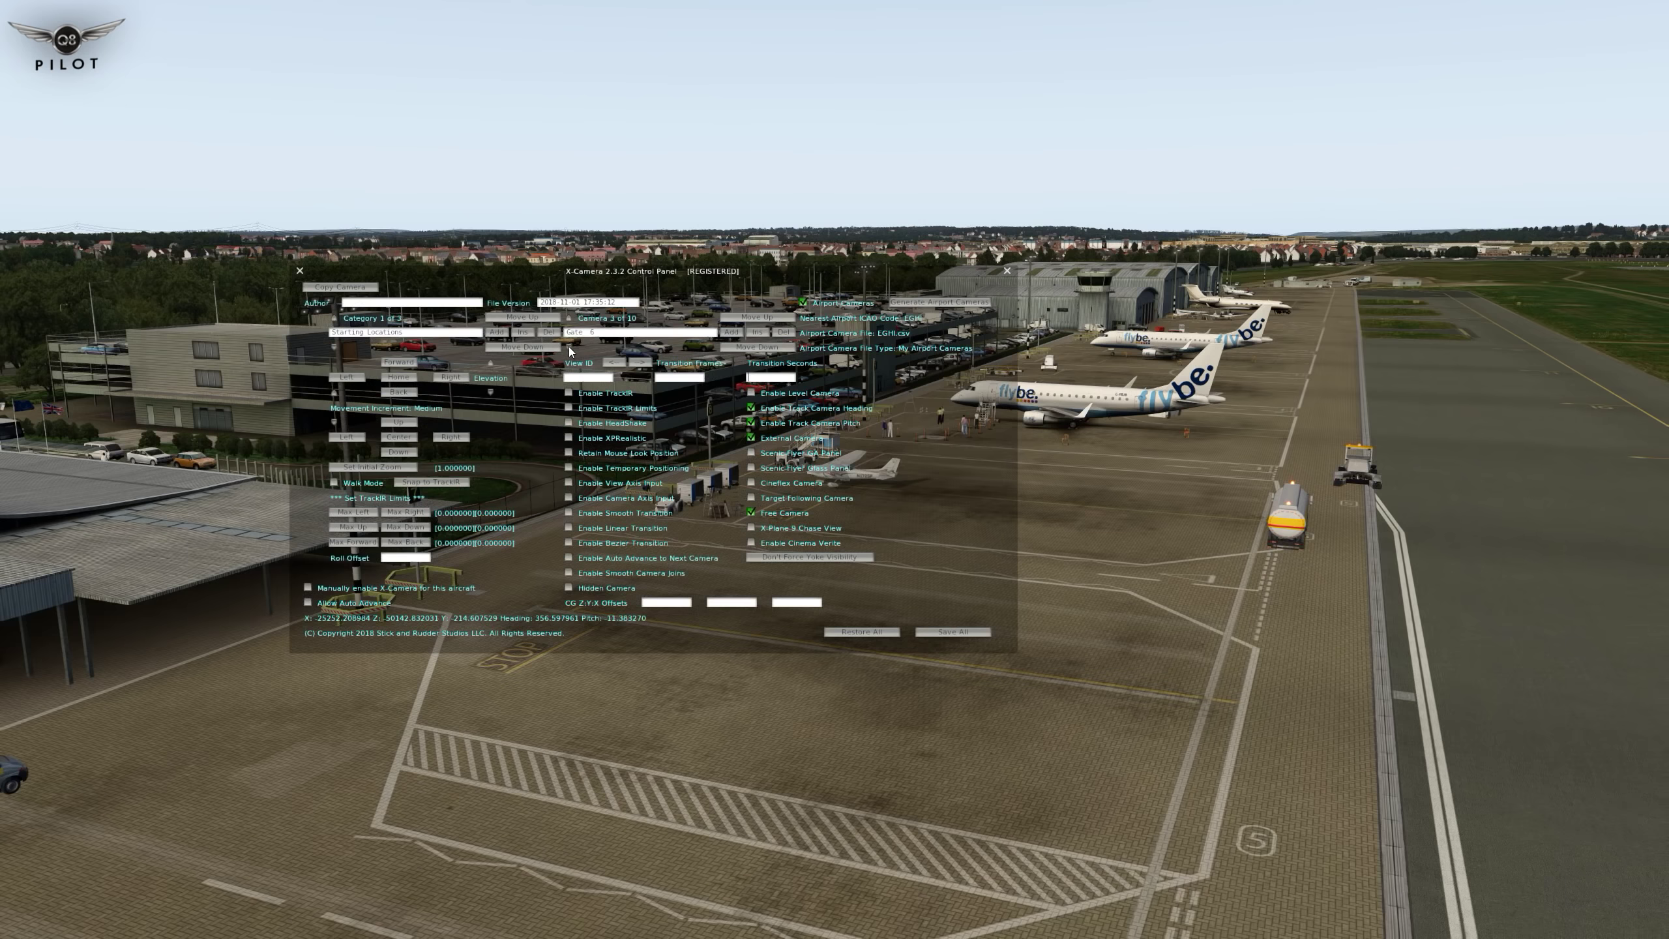
Step: Tick linear transition, auto-advance and smooth joins, enter 10 seconds, and glide to Gate 4
{"action": "left_click", "coordinate": [568, 528]}
{"action": "left_click", "coordinate": [569, 556]}
{"action": "left_click", "coordinate": [569, 572]}
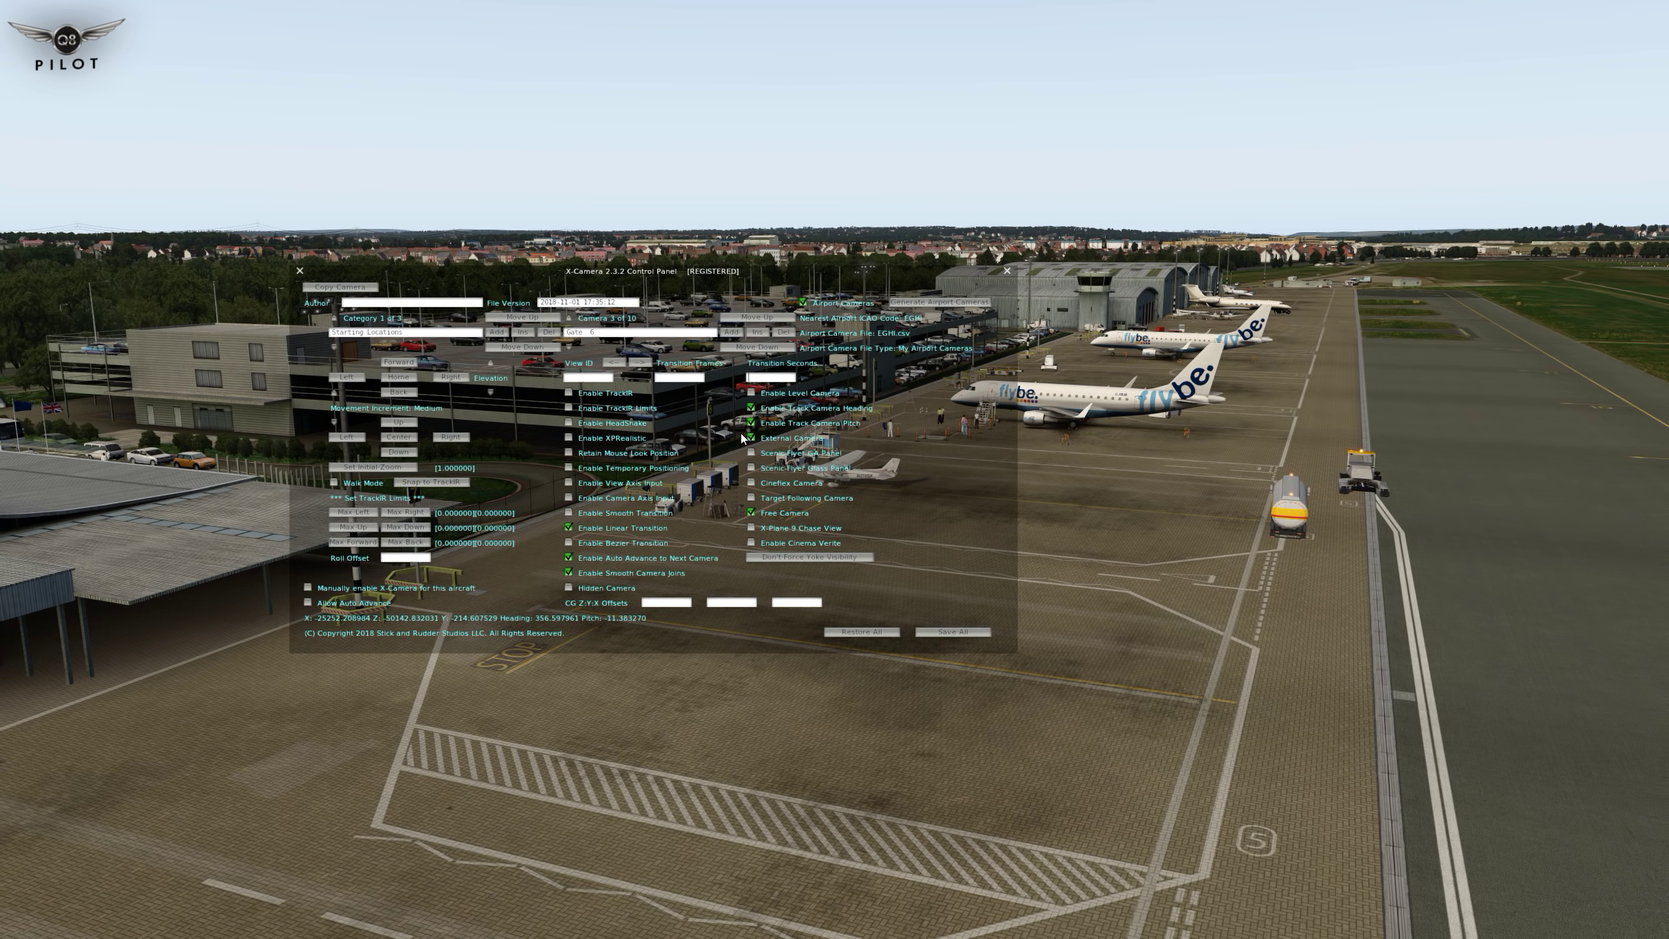
{"action": "left_click", "coordinate": [757, 379]}
{"action": "type", "text": "10"}
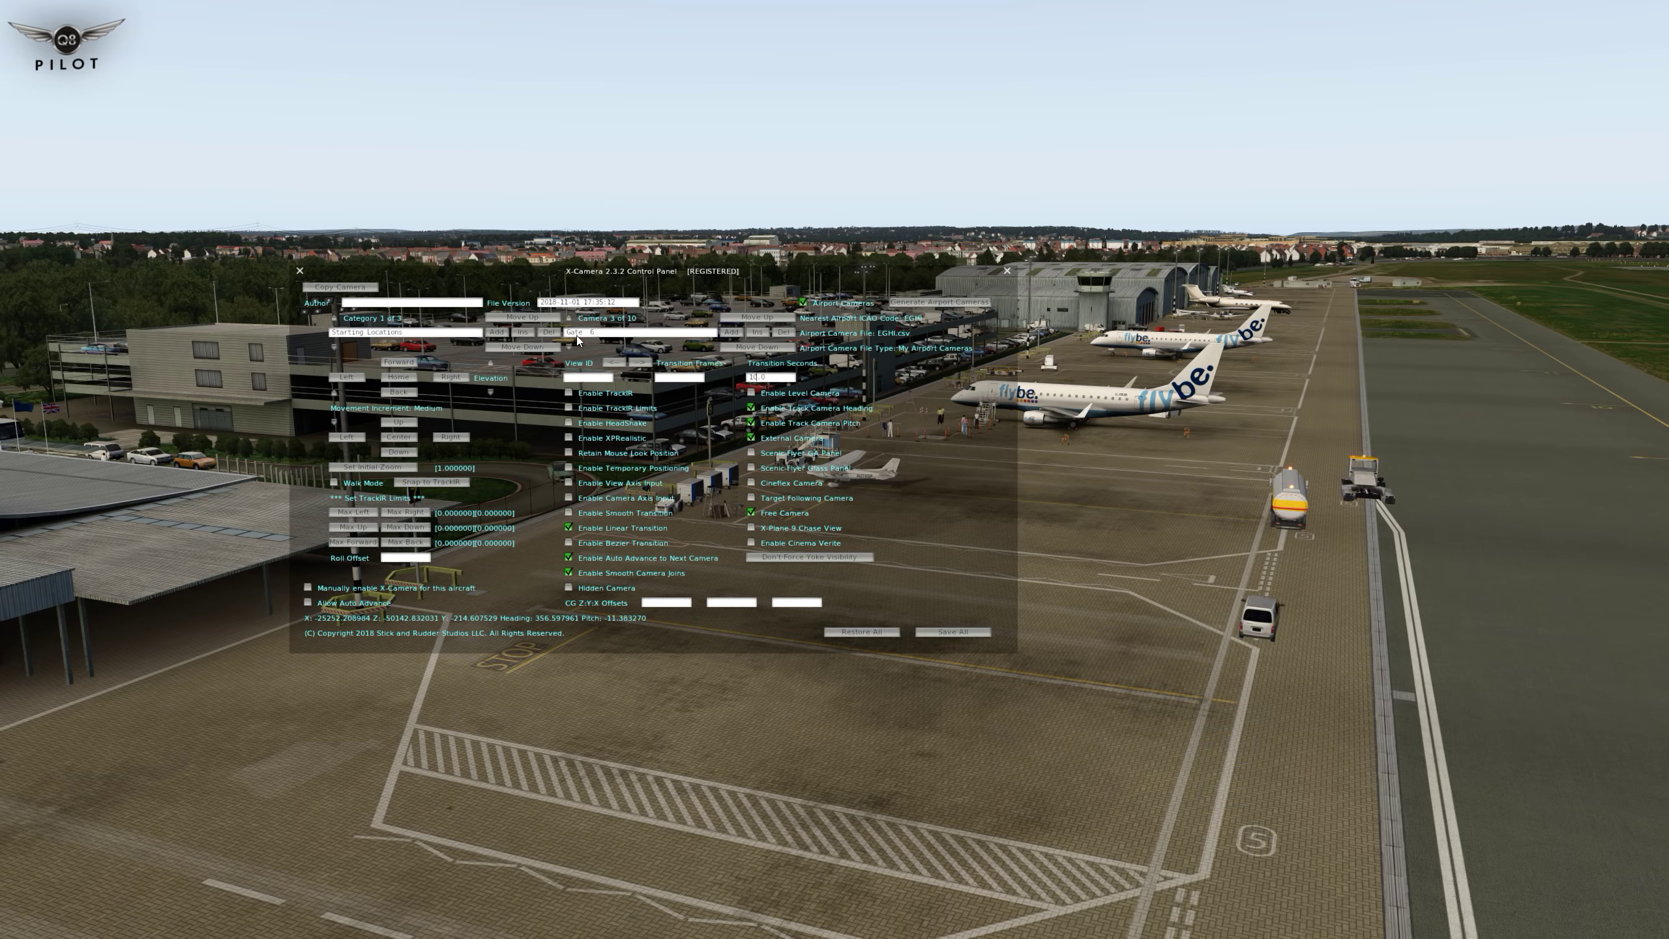
{"action": "left_click", "coordinate": [568, 318]}
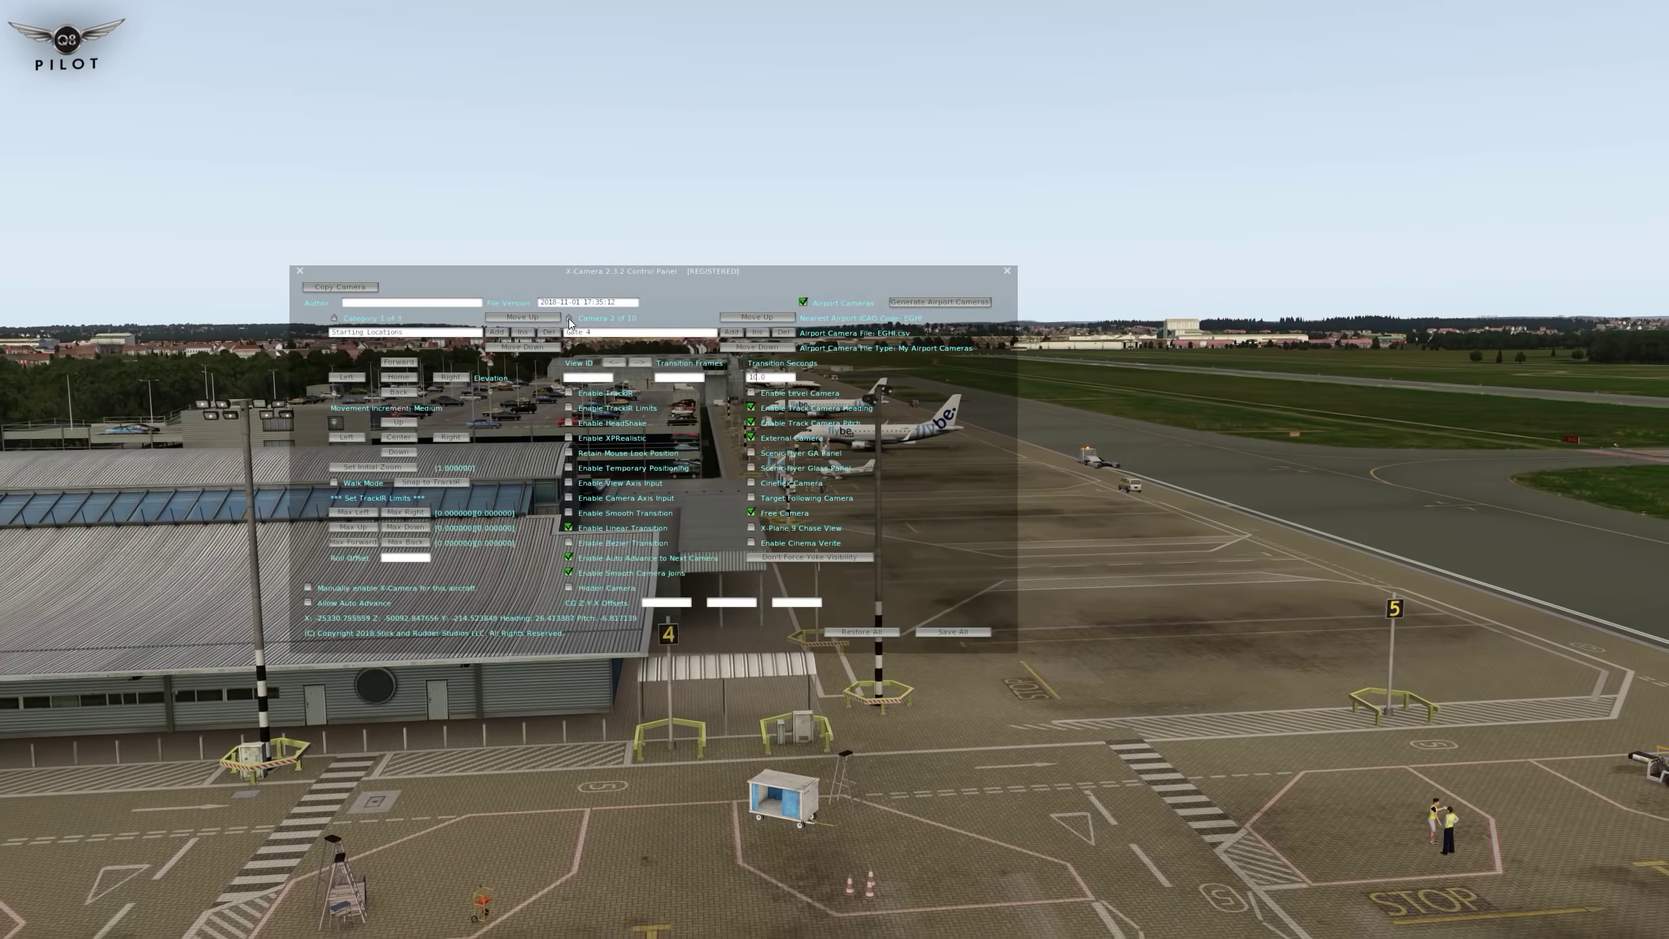
Step: Glide to Camera 1 at Gate 2, then back to Camera 2 at Gate 4
{"action": "left_click", "coordinate": [568, 318]}
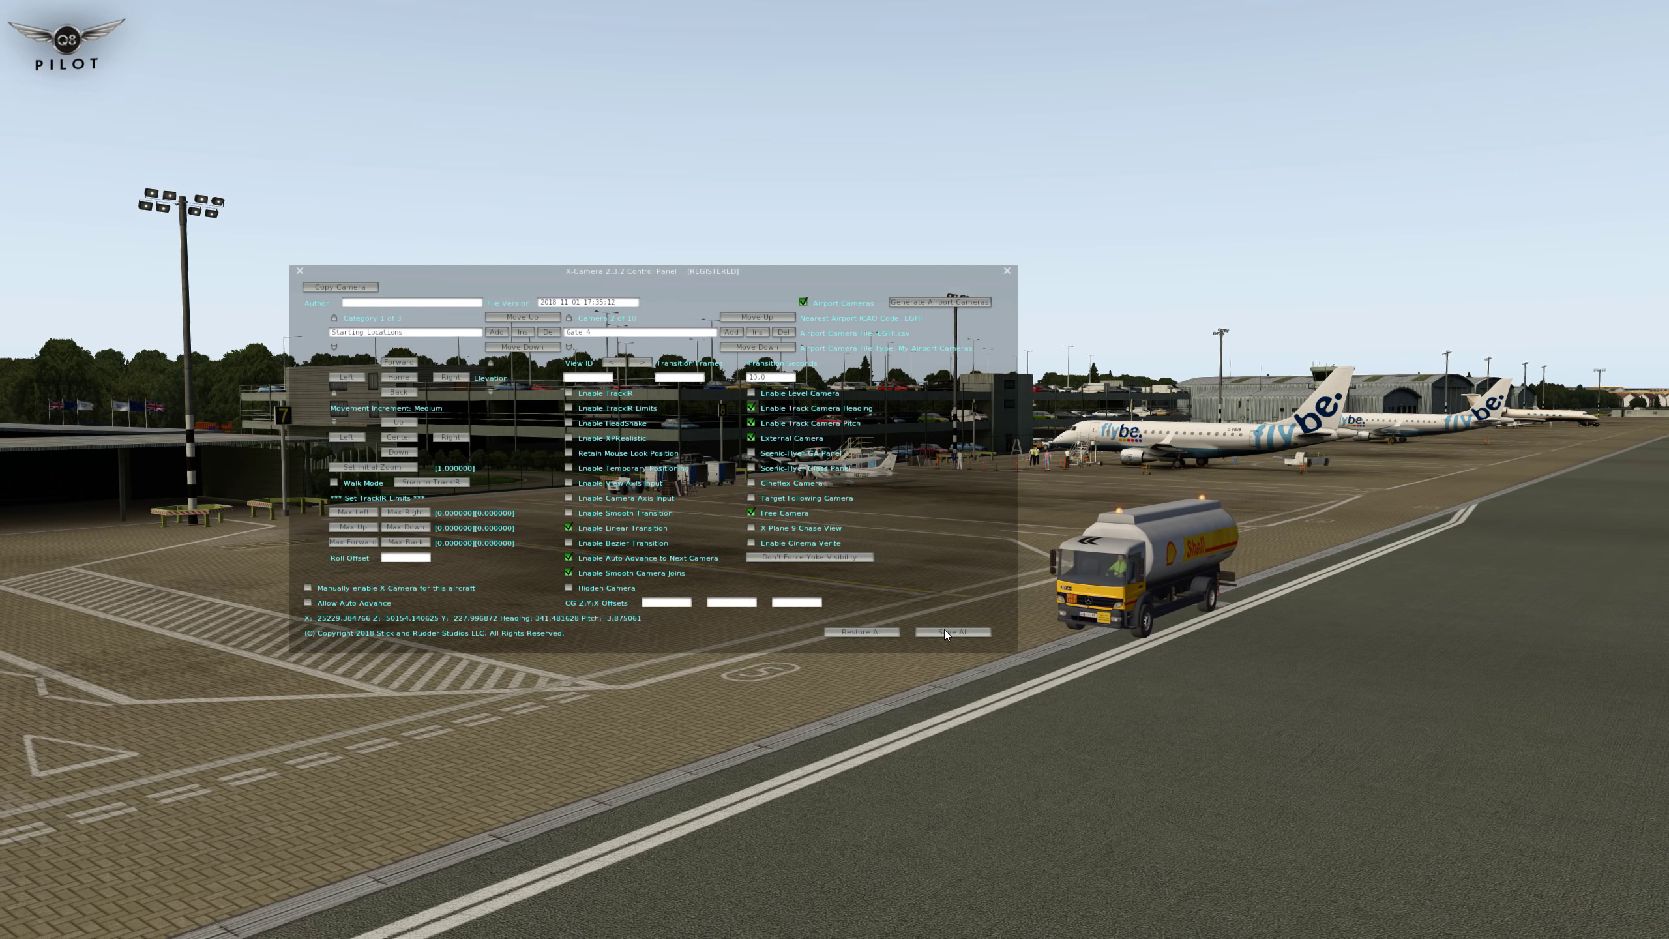
{"action": "left_click", "coordinate": [569, 319]}
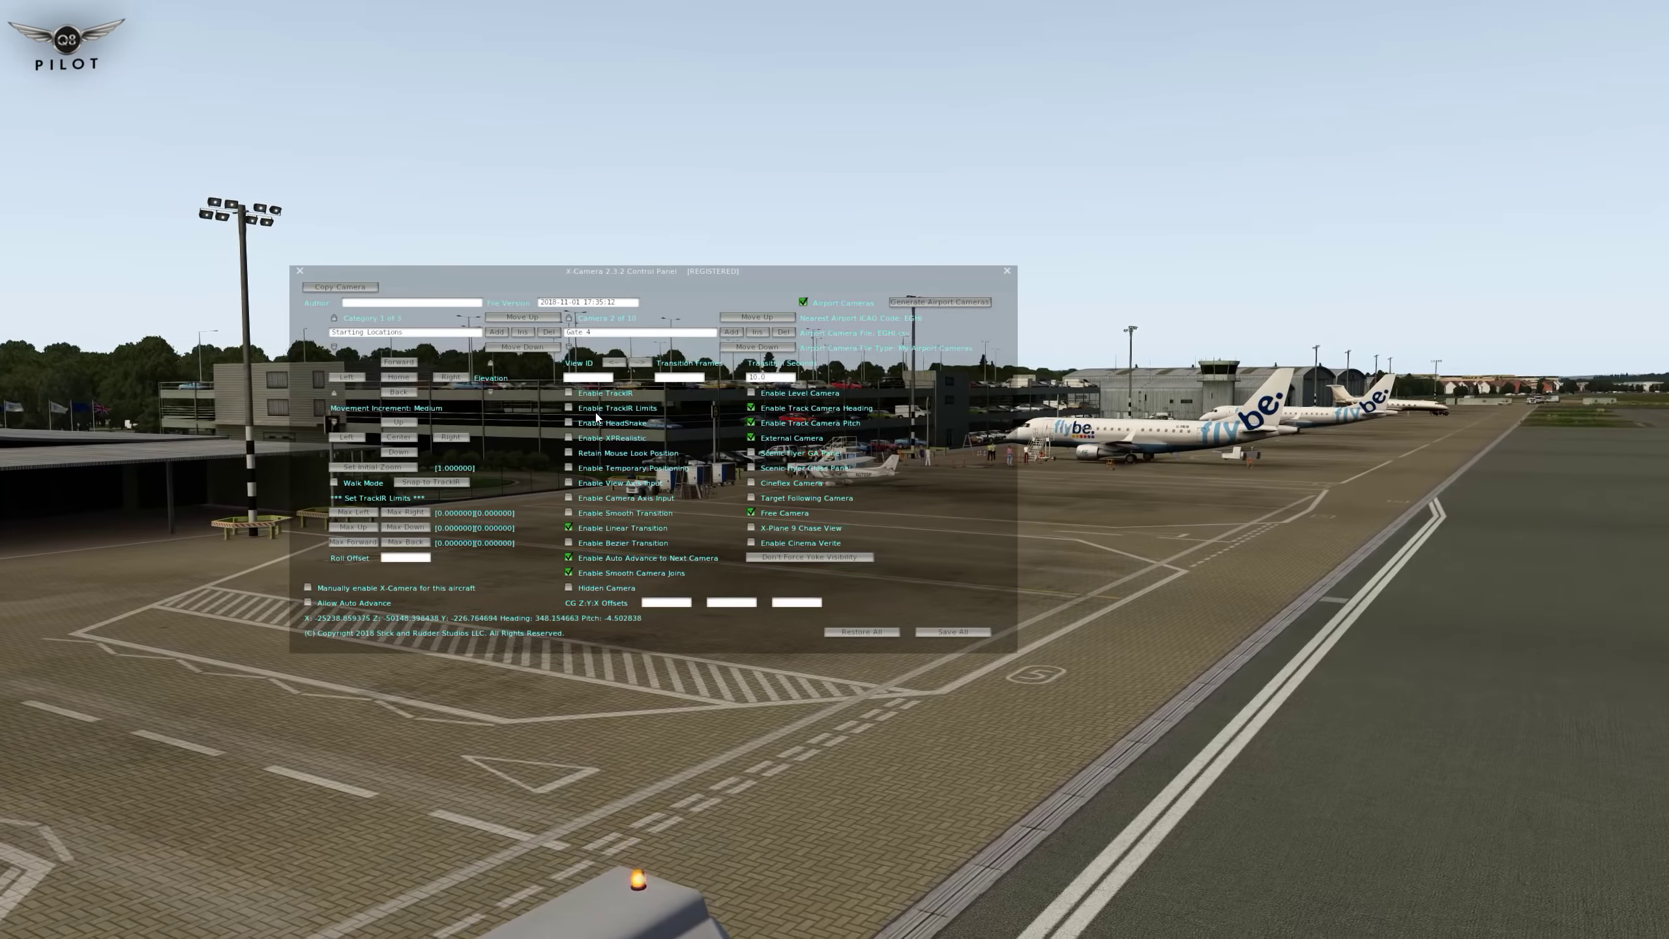